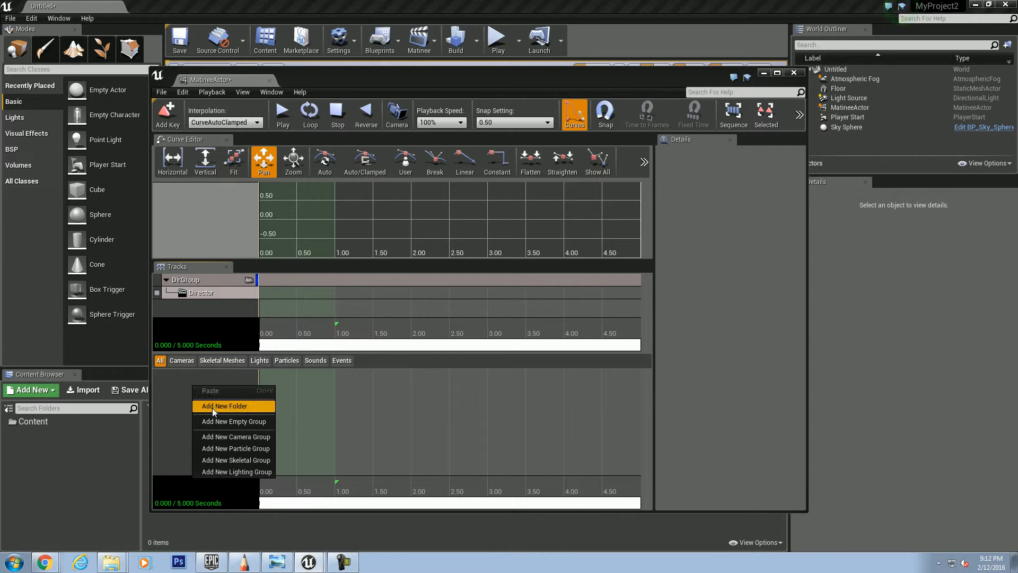
Step: Add a camera group named NewCameraGroup to the Matinee and select the Director track
{"action": "left_click", "coordinate": [229, 437]}
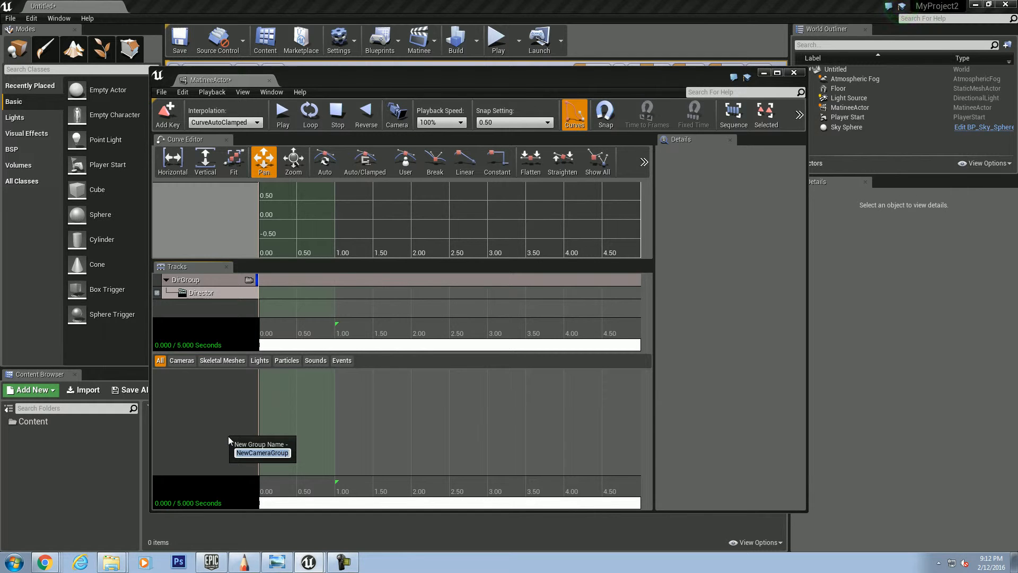
{"action": "key", "text": "Return"}
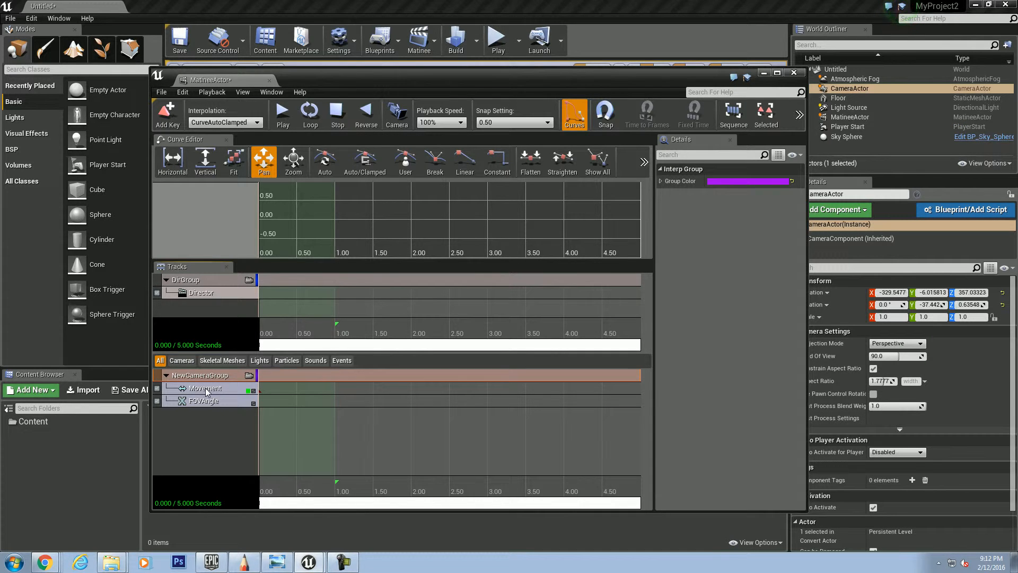
{"action": "left_click", "coordinate": [218, 293]}
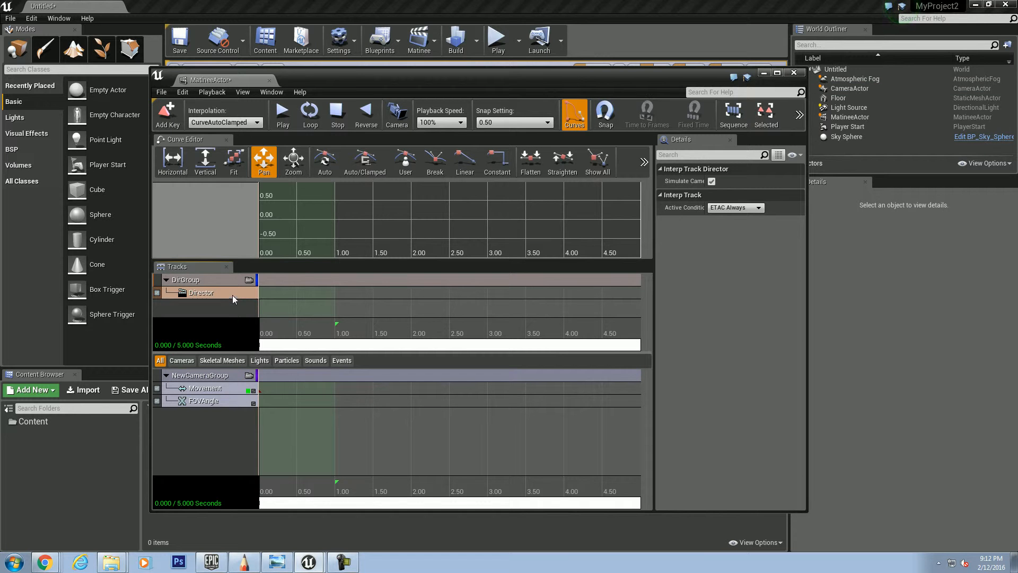
Step: Shorten the Matinee sequence to about 2 seconds and stretch the loop section's end to the same time
{"action": "scroll", "coordinate": [355, 437], "scroll_direction": "down", "scroll_amount": 2}
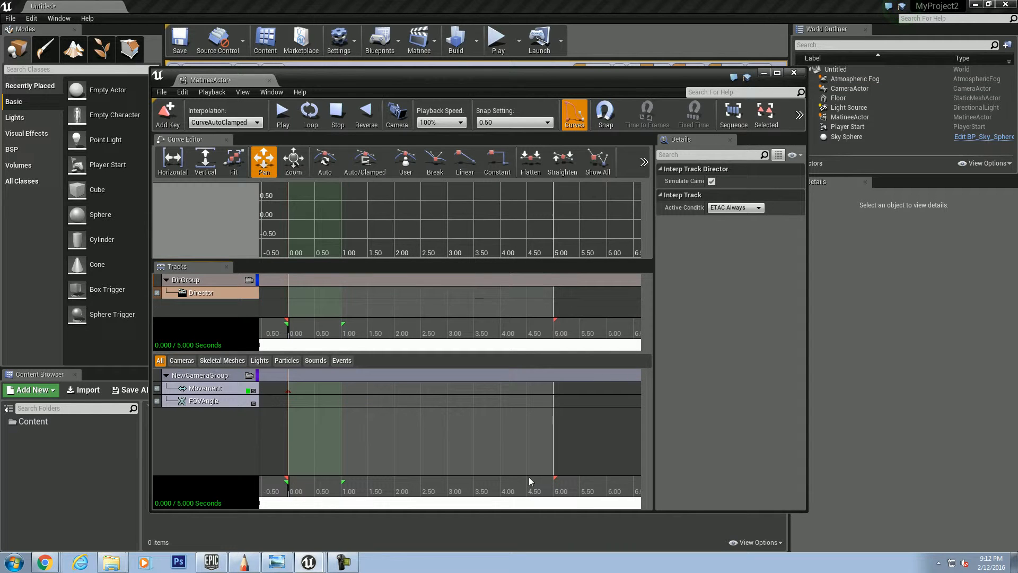
{"action": "left_click_drag", "start_coordinate": [556, 480], "coordinate": [396, 488]}
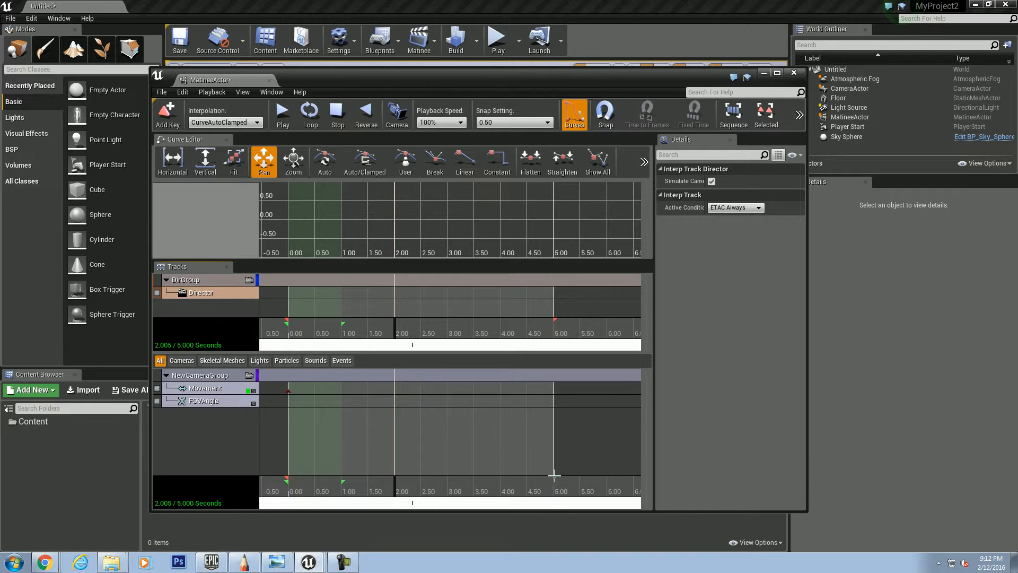
{"action": "left_click_drag", "start_coordinate": [554, 478], "coordinate": [397, 481]}
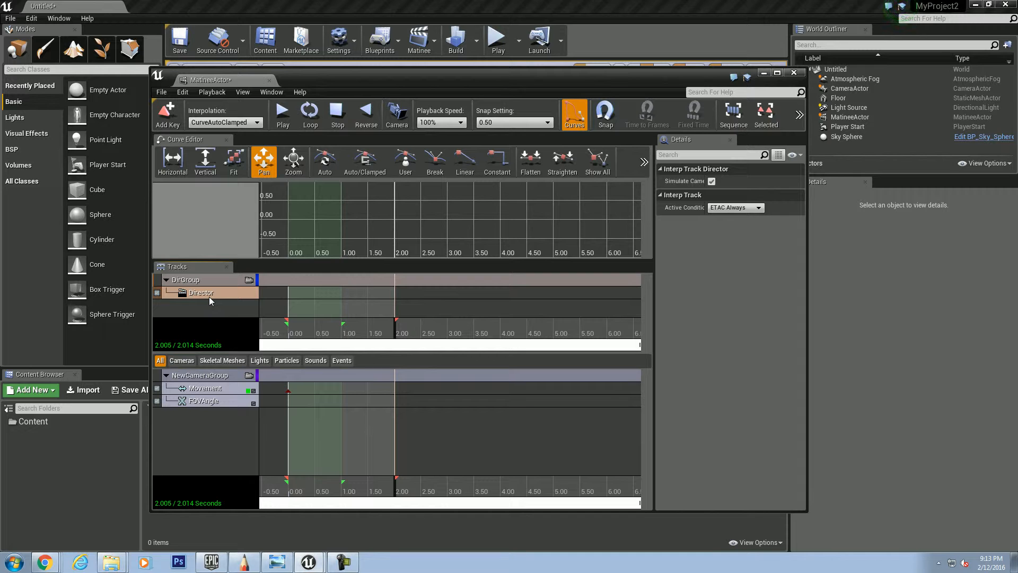
{"action": "mouse_move", "coordinate": [343, 482]}
{"action": "left_mouse_down"}
{"action": "mouse_move", "coordinate": [397, 483]}
{"action": "mouse_move", "coordinate": [275, 484]}
{"action": "left_mouse_up"}
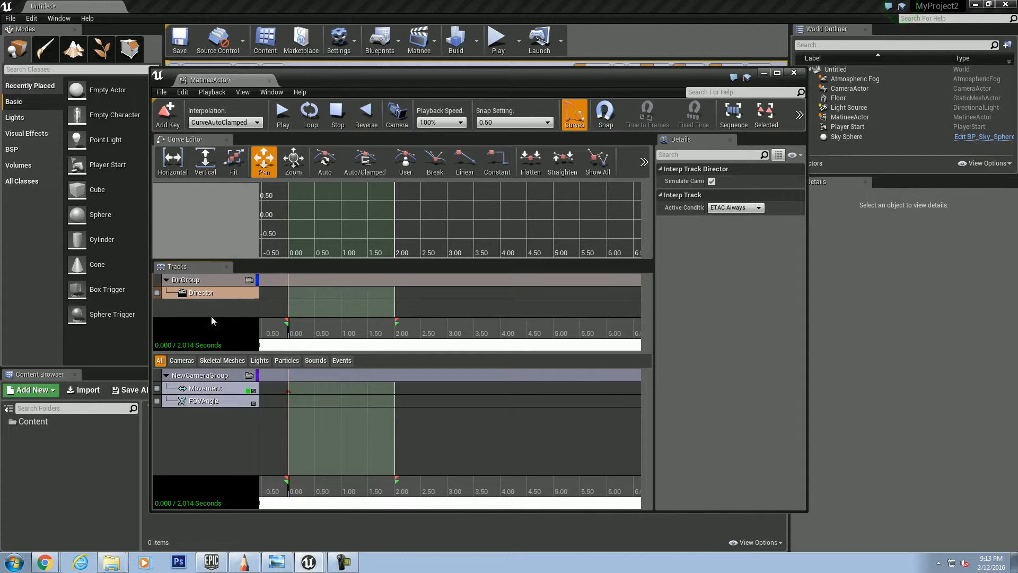
Step: Add a Director key at 0 seconds that cuts to NewCameraGroup, and select that group's Movement track
{"action": "key", "text": "Return"}
{"action": "left_click", "coordinate": [265, 312]}
{"action": "left_click", "coordinate": [263, 328]}
{"action": "left_click", "coordinate": [243, 322]}
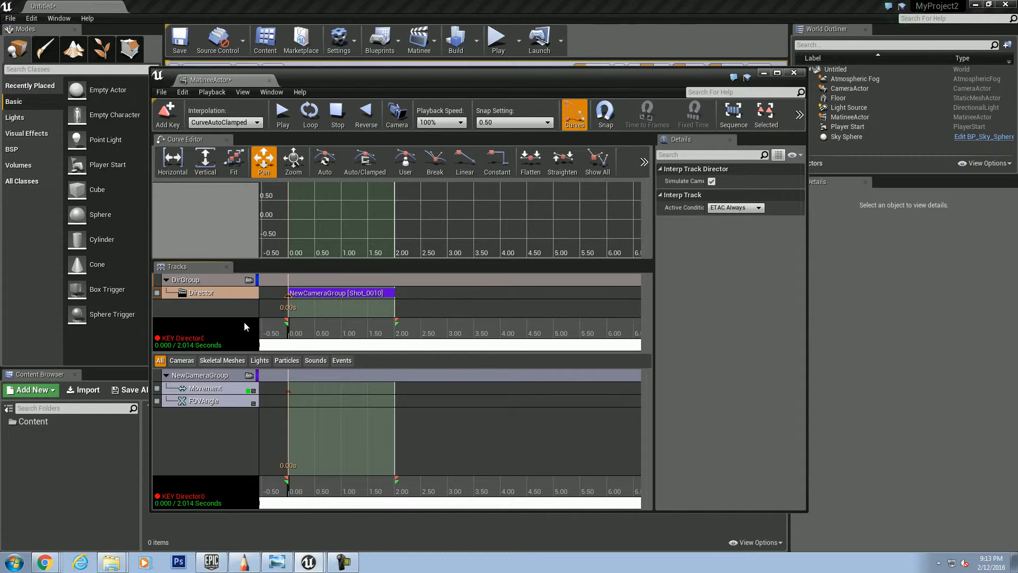
{"action": "left_click", "coordinate": [217, 389]}
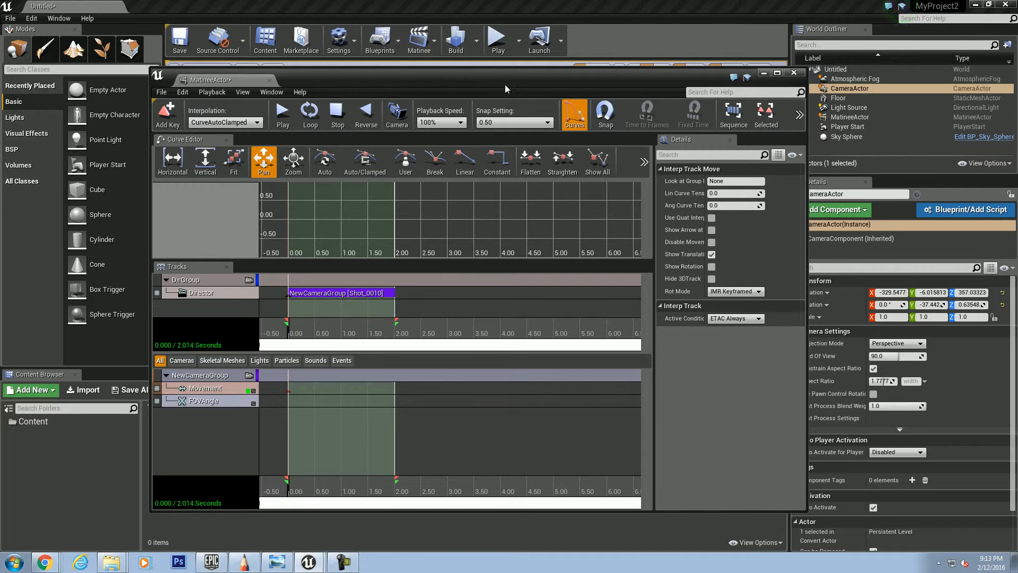
Step: Lower the camera actor to Z 227.03323 and key its movement at 0 seconds
{"action": "left_click_drag", "start_coordinate": [529, 77], "coordinate": [0, 80]}
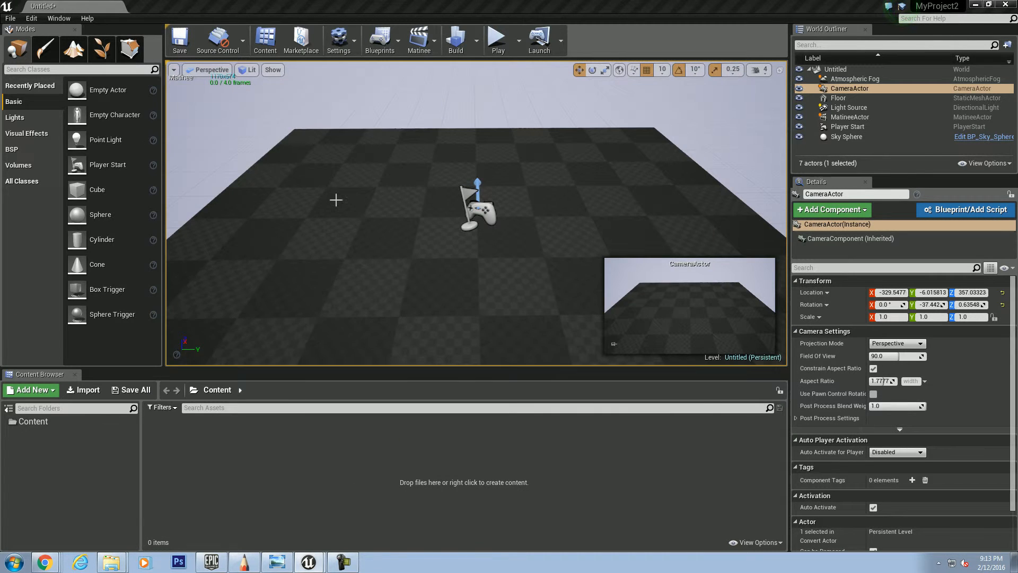
{"action": "scroll", "coordinate": [365, 214], "scroll_direction": "down", "scroll_amount": 3}
{"action": "right_click_drag", "start_coordinate": [482, 272], "coordinate": [487, 249]}
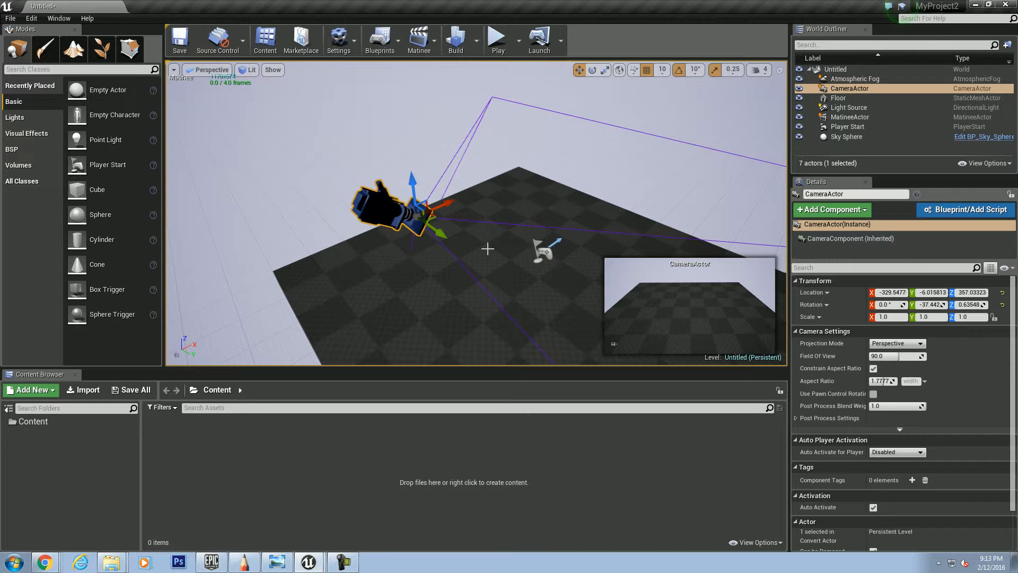
{"action": "left_click_drag", "start_coordinate": [420, 191], "coordinate": [427, 262]}
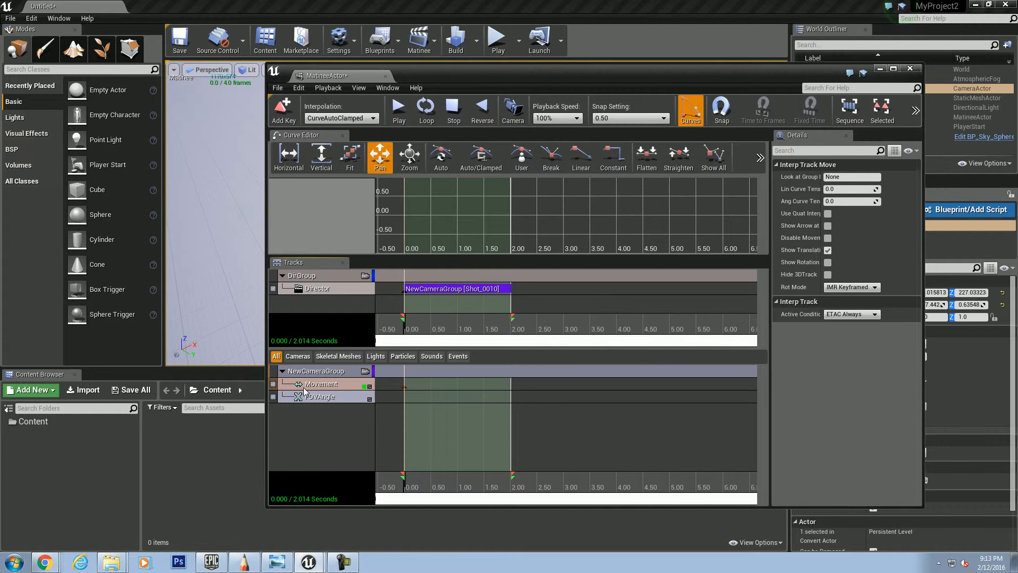
{"action": "key", "text": "Return"}
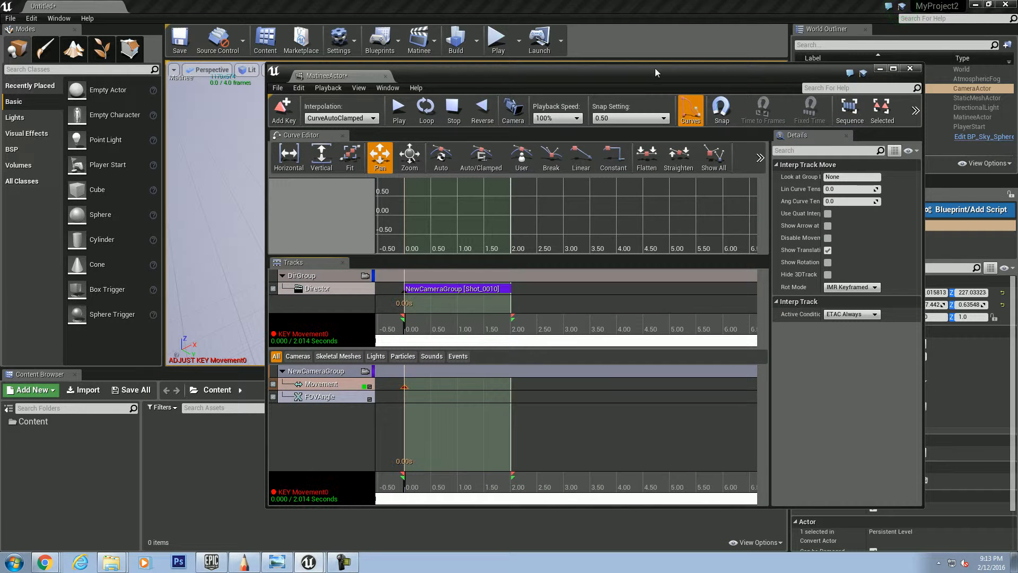
Step: Try to move the camera forward along its X axis with the starting movement key selected
{"action": "left_click_drag", "start_coordinate": [664, 67], "coordinate": [0, 81]}
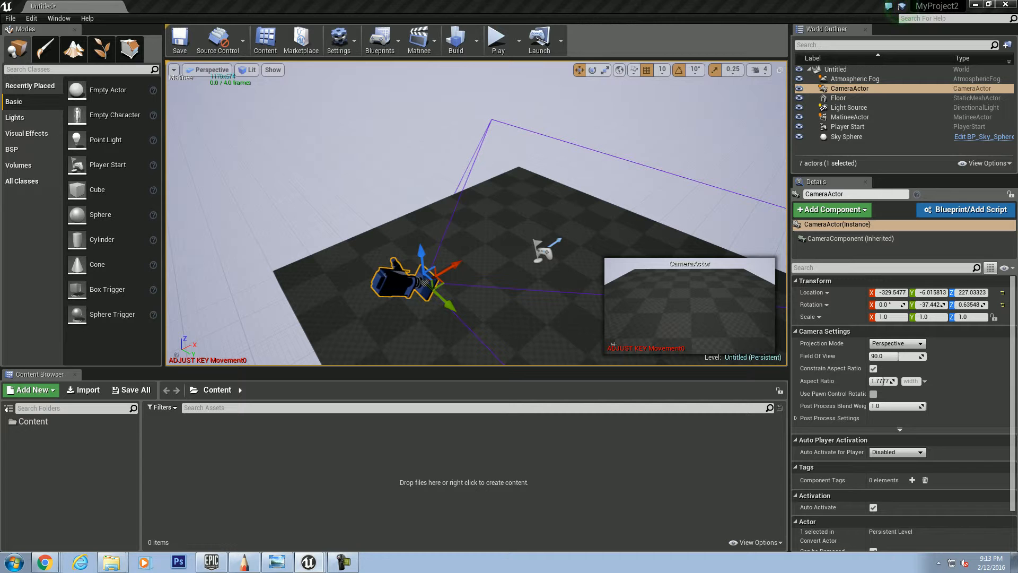
{"action": "left_click_drag", "start_coordinate": [450, 265], "coordinate": [586, 188]}
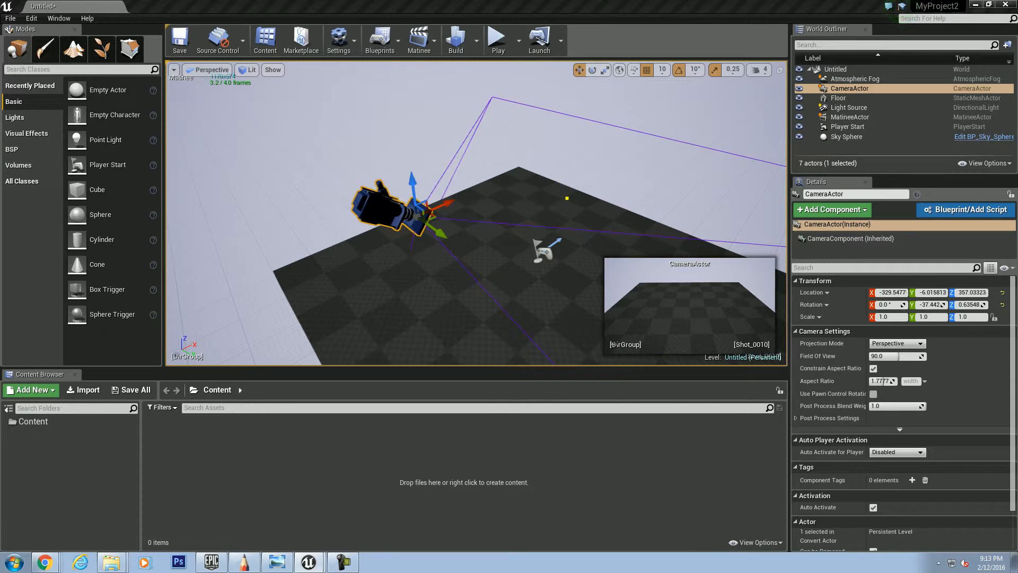
{"action": "left_click_drag", "start_coordinate": [0, 108], "coordinate": [0, 104]}
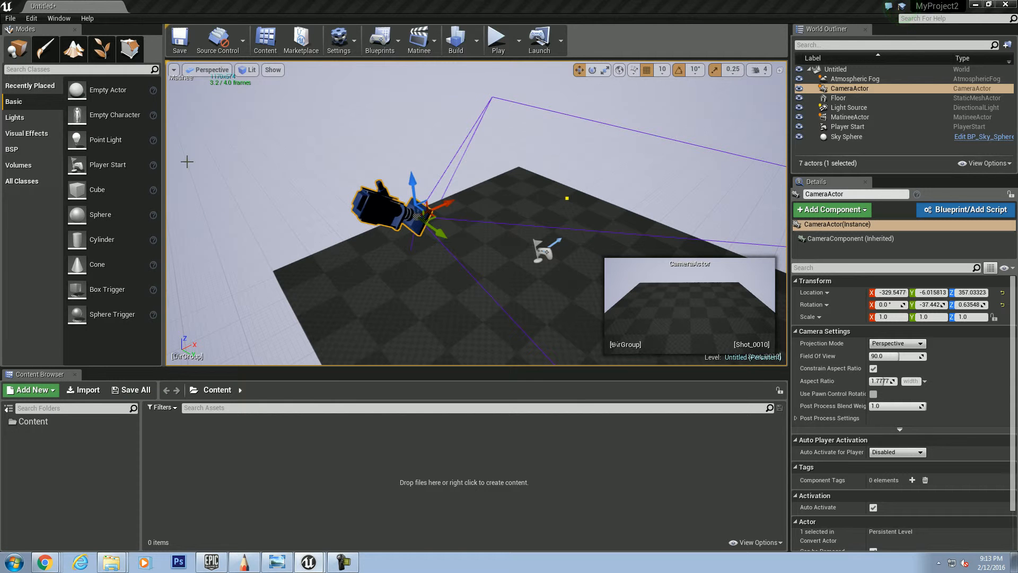
Step: Place the Matinee time cursor at about 1.735 seconds and move the camera forward along its X axis
{"action": "left_click_drag", "start_coordinate": [0, 109], "coordinate": [517, 79]}
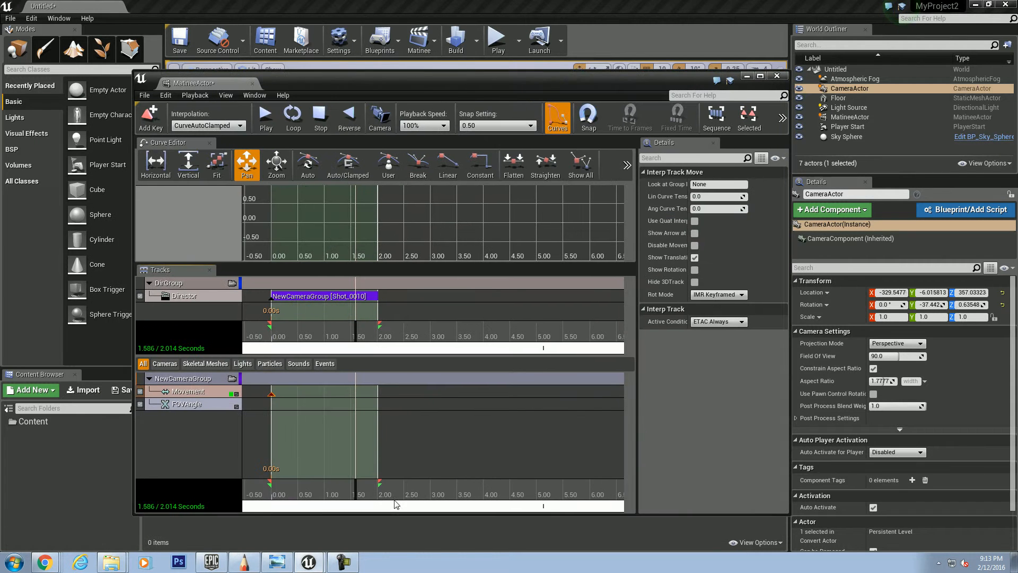
{"action": "left_click", "coordinate": [363, 490]}
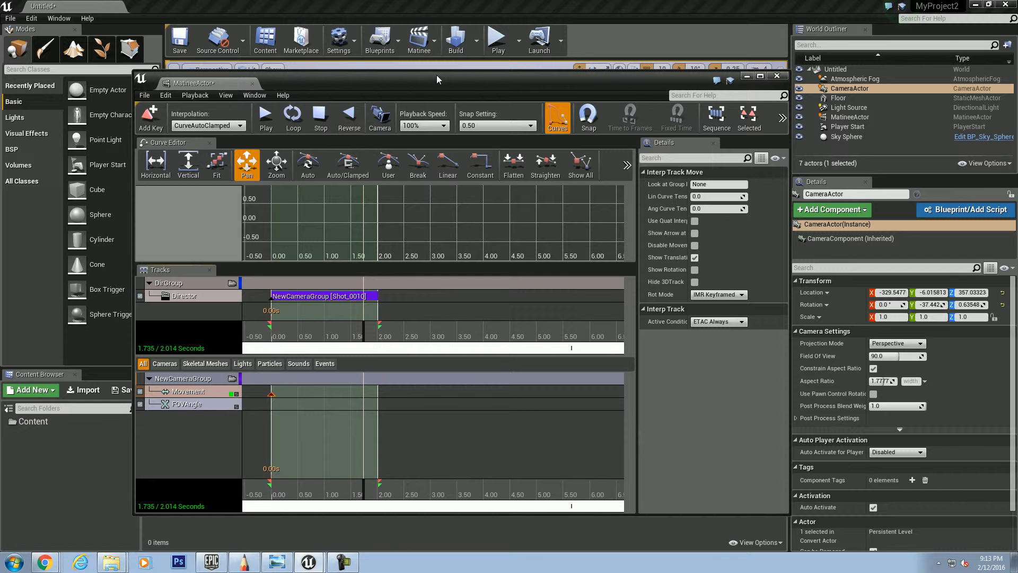
{"action": "left_click_drag", "start_coordinate": [436, 75], "coordinate": [0, 80]}
{"action": "left_click_drag", "start_coordinate": [442, 196], "coordinate": [554, 166]}
{"action": "left_click_drag", "start_coordinate": [0, 80], "coordinate": [0, 19]}
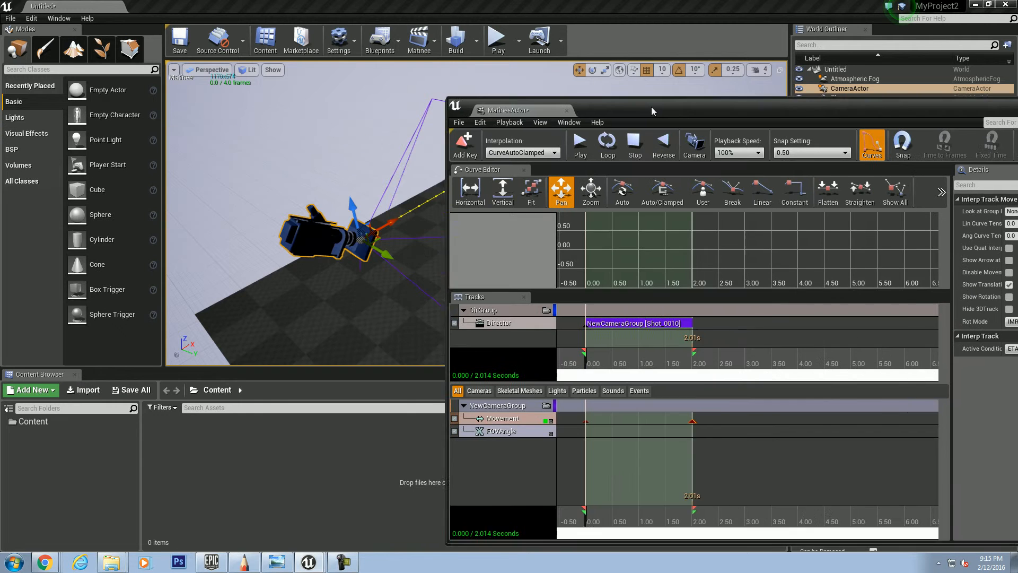
{"action": "left_click_drag", "start_coordinate": [651, 106], "coordinate": [610, 61]}
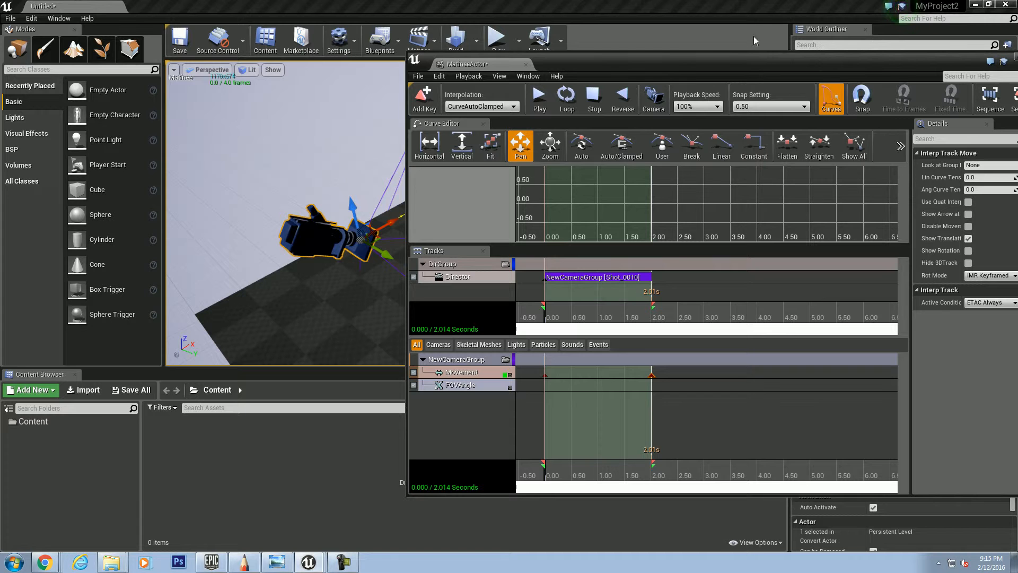
{"action": "left_click_drag", "start_coordinate": [761, 60], "coordinate": [712, 100]}
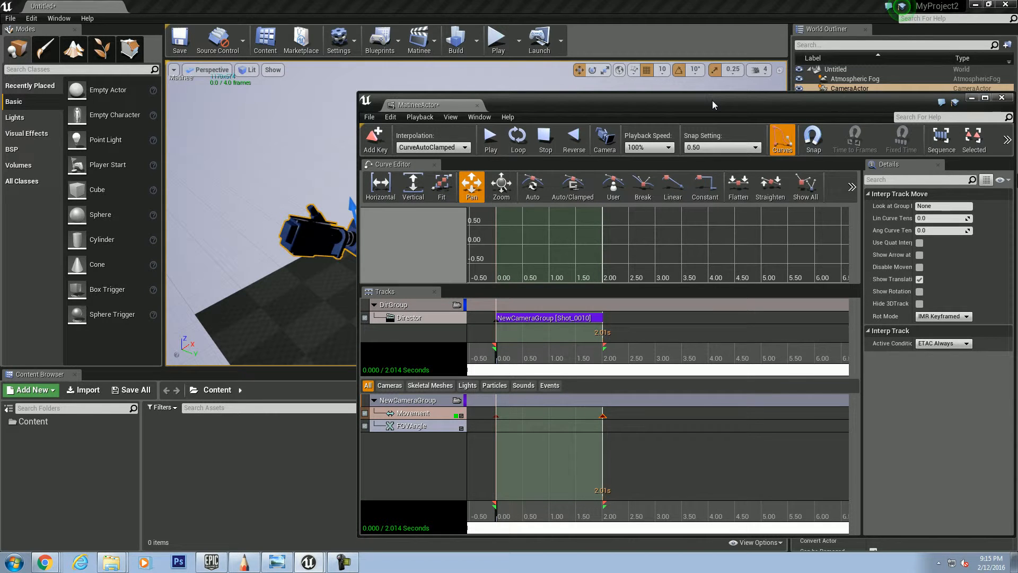
{"action": "left_click_drag", "start_coordinate": [712, 100], "coordinate": [661, 104]}
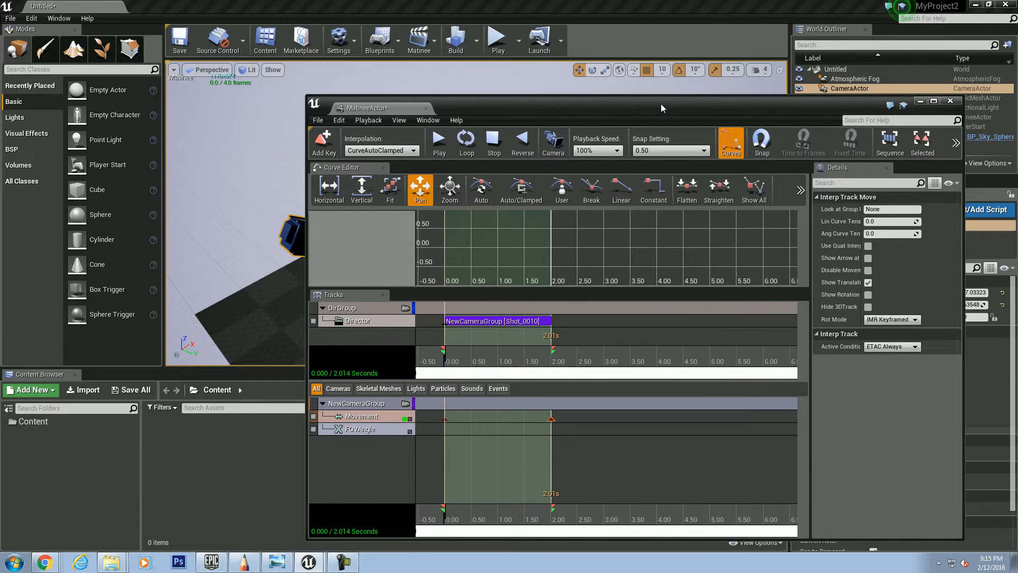
{"action": "left_click_drag", "start_coordinate": [660, 104], "coordinate": [641, 97]}
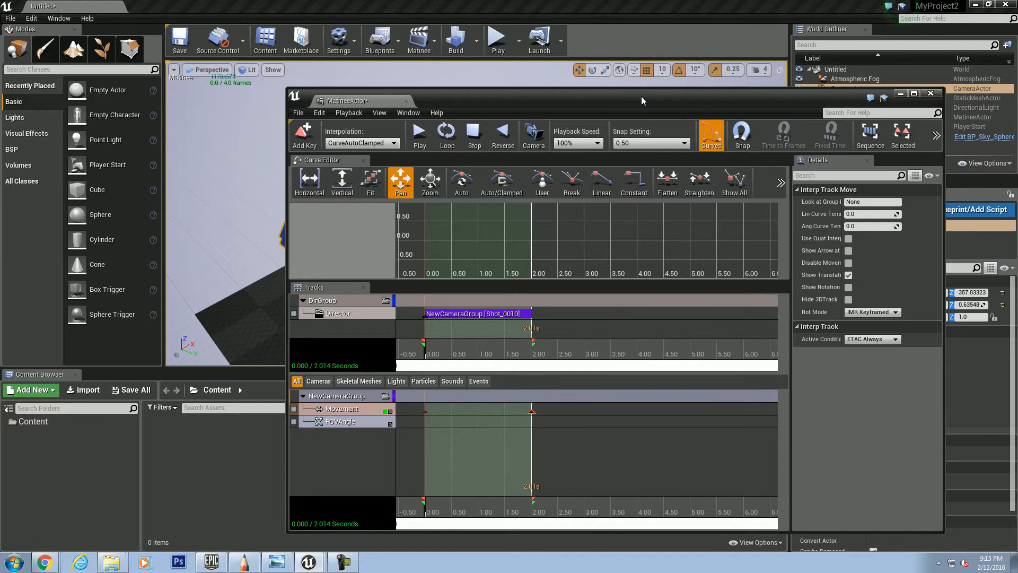
Step: Save the level as Untitled in the Content folder, agreeing to close Matinee
{"action": "left_click", "coordinate": [496, 130]}
{"action": "key", "text": "ctrl+s"}
{"action": "left_click", "coordinate": [770, 447]}
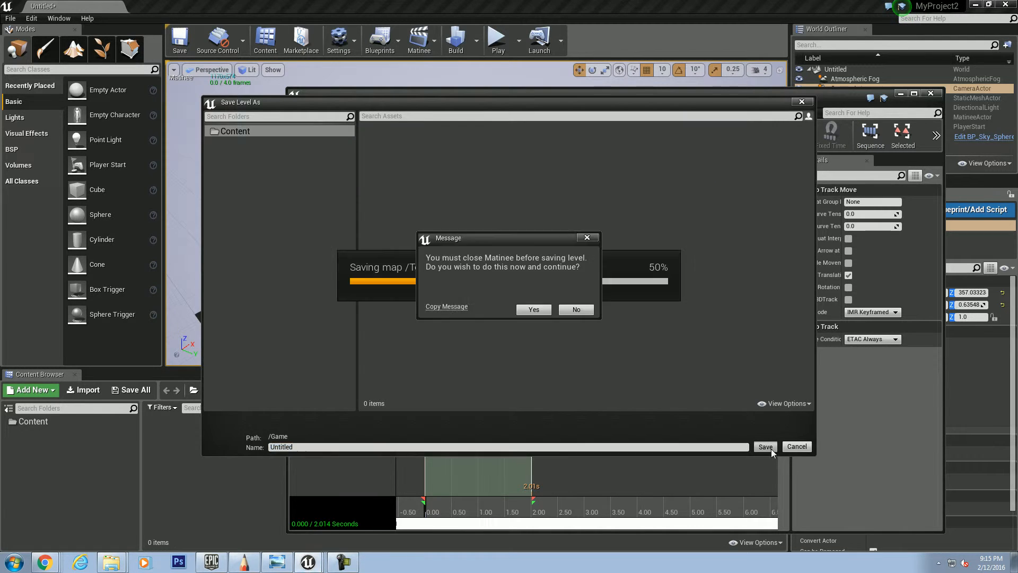
{"action": "left_click", "coordinate": [535, 309]}
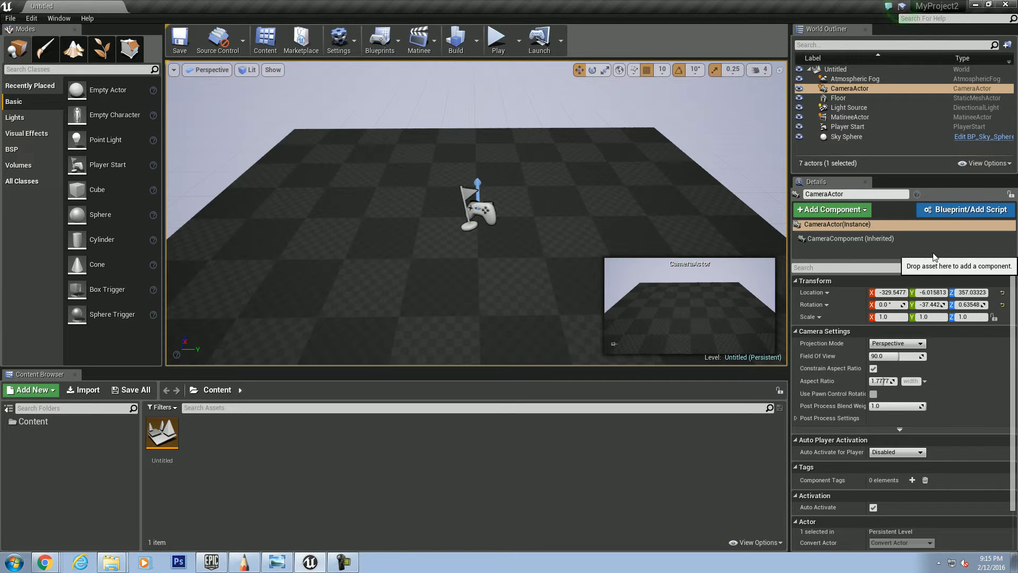
Step: Enable Play on Level Load for the MatineeActor
{"action": "left_click", "coordinate": [848, 117]}
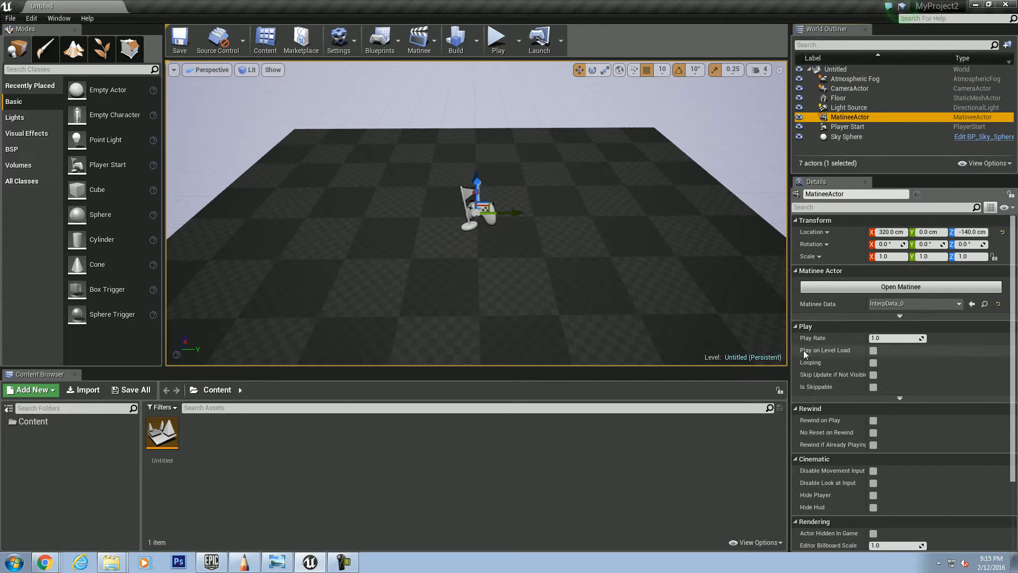
{"action": "left_click", "coordinate": [873, 350]}
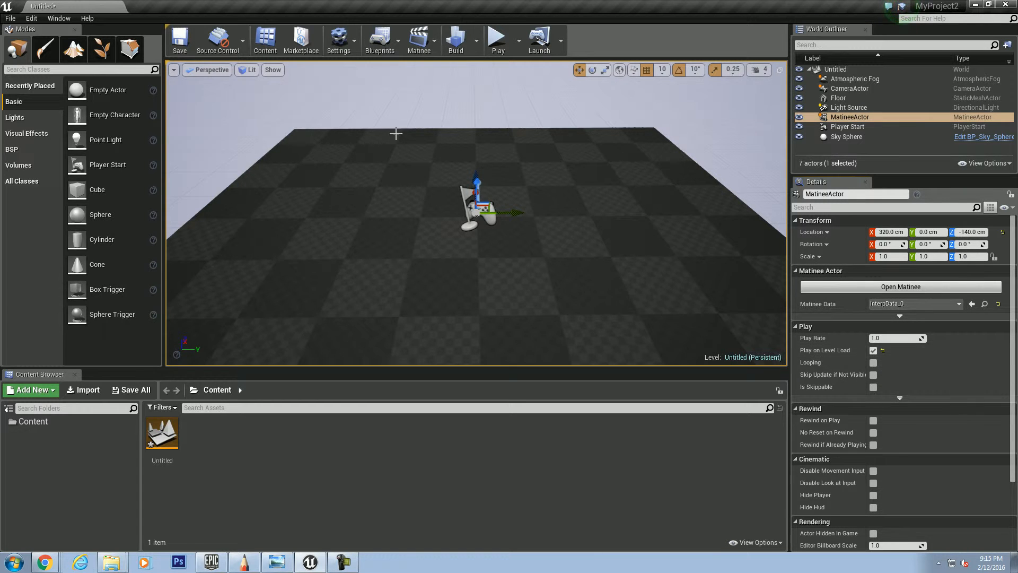
Step: Open the Level Blueprint and add a reference to MatineeActor in its event graph
{"action": "left_click", "coordinate": [380, 41]}
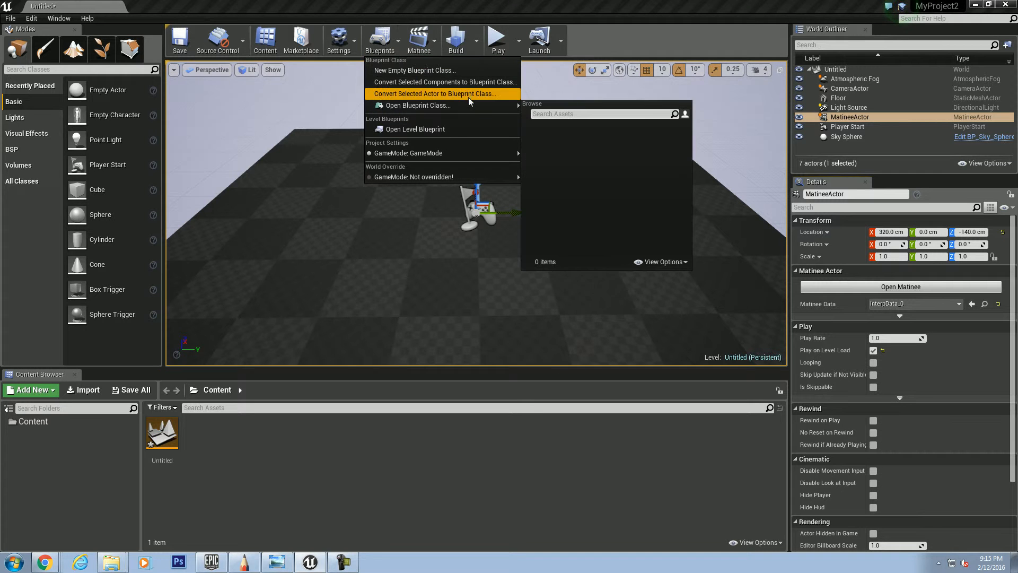
{"action": "left_click", "coordinate": [472, 127]}
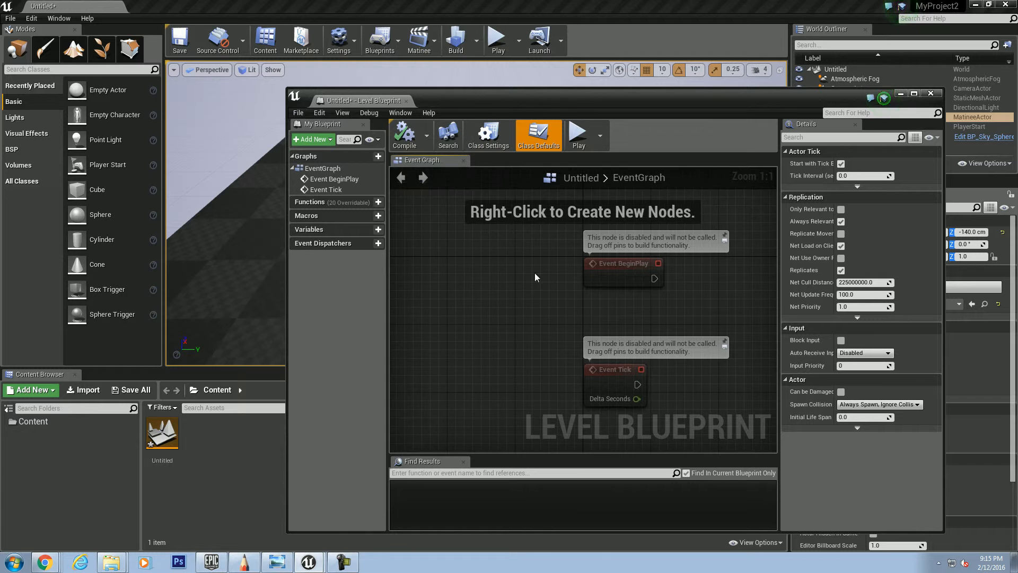
{"action": "right_click_drag", "start_coordinate": [729, 320], "coordinate": [616, 312]}
{"action": "left_click_drag", "start_coordinate": [536, 94], "coordinate": [323, 68]}
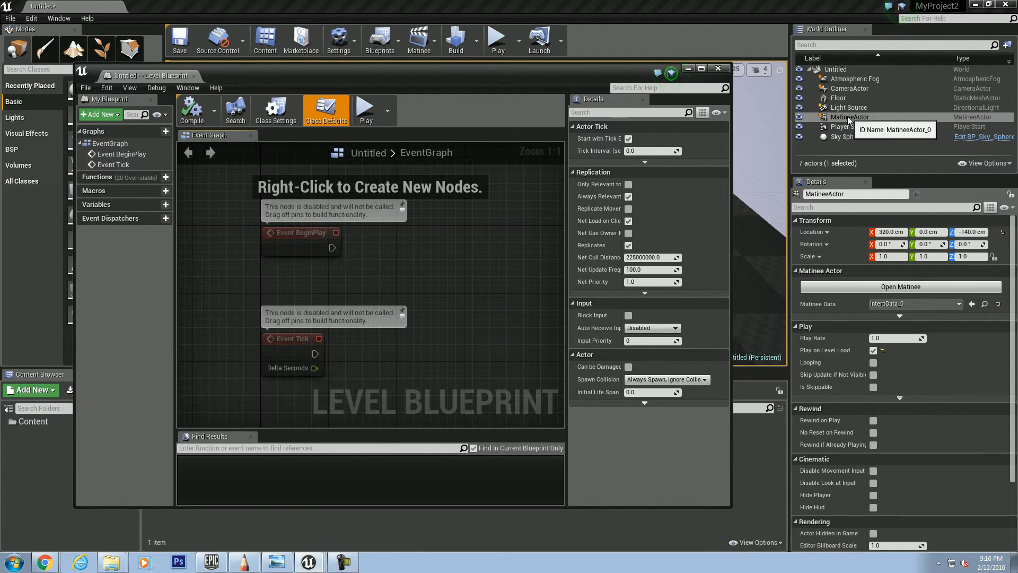
{"action": "left_click_drag", "start_coordinate": [849, 119], "coordinate": [399, 262]}
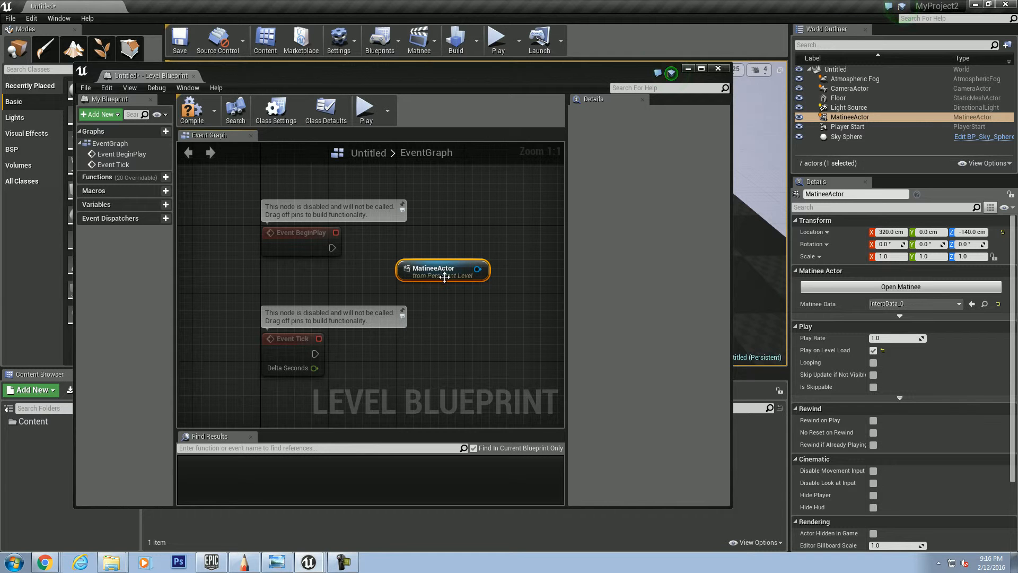
{"action": "scroll", "coordinate": [458, 238], "scroll_direction": "down", "scroll_amount": 1}
Step: Add a cinematic Play function targeting MatineeActor and delete the unconnected MatineeActor reference node
{"action": "right_click", "coordinate": [414, 224]}
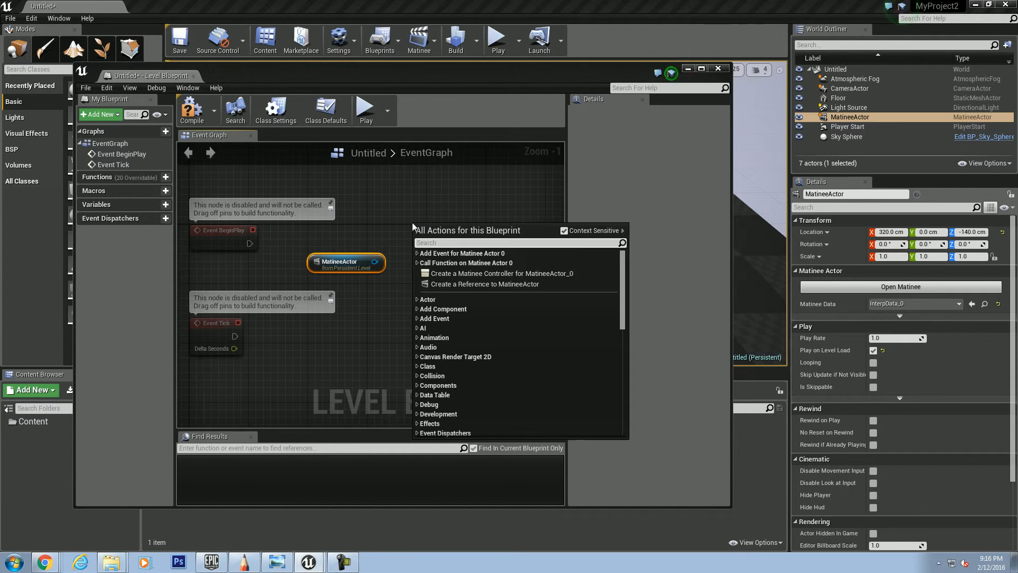
{"action": "type", "text": "play"}
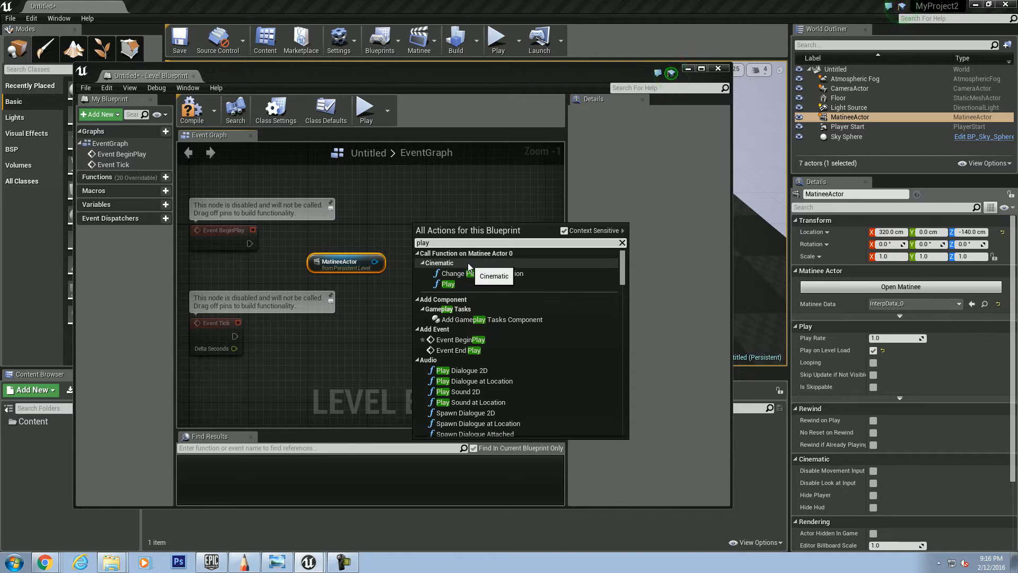
{"action": "left_click", "coordinate": [470, 283]}
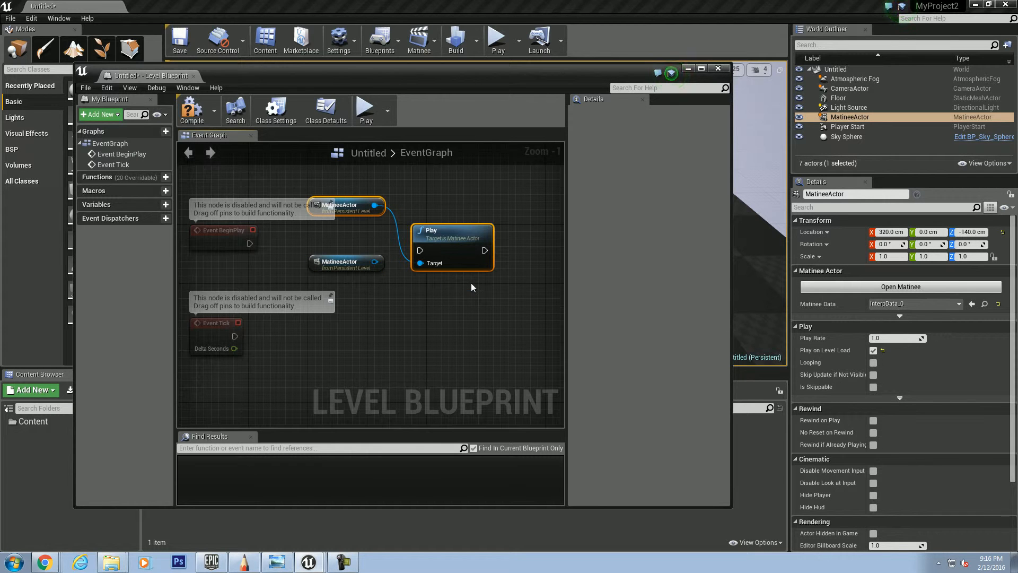
{"action": "left_click", "coordinate": [367, 268]}
{"action": "key", "text": "Delete"}
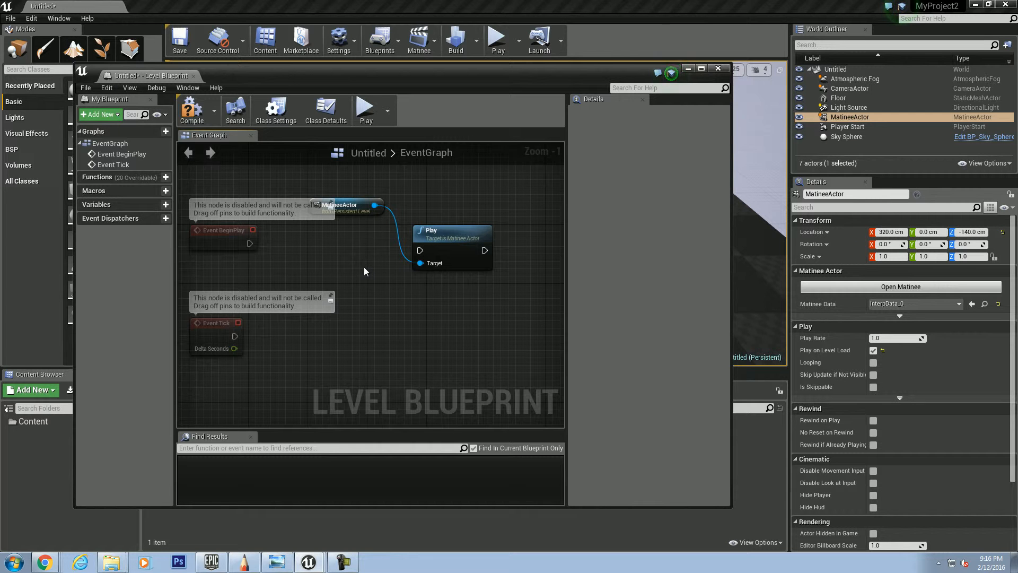
Step: Move the MatineeActor reference and its Play node together to clear space above the Event BeginPlay node
{"action": "left_click_drag", "start_coordinate": [483, 316], "coordinate": [339, 186]}
{"action": "right_click_drag", "start_coordinate": [376, 264], "coordinate": [327, 356]}
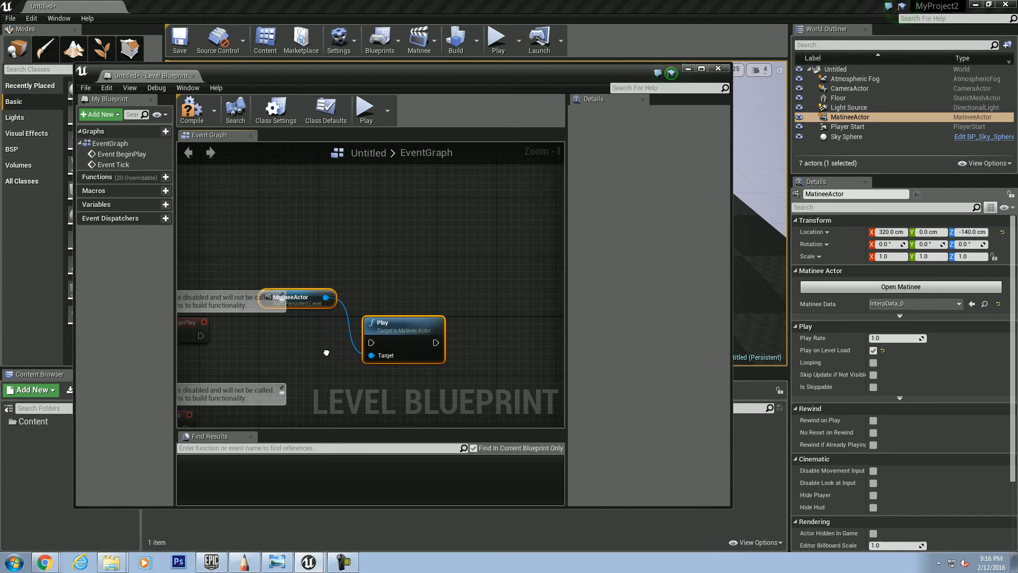
{"action": "left_click_drag", "start_coordinate": [382, 329], "coordinate": [344, 259]}
{"action": "left_click", "coordinate": [373, 350]}
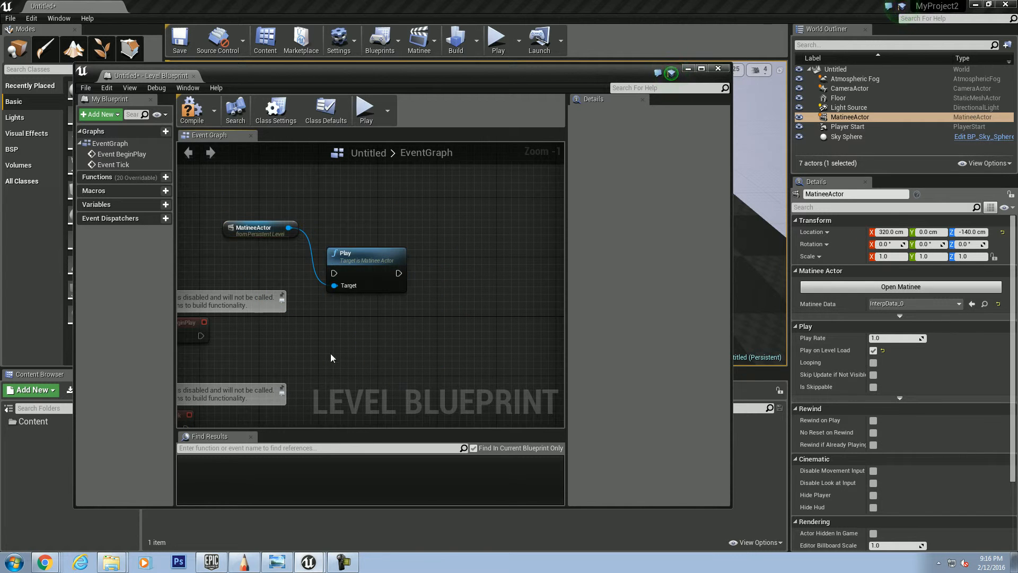
{"action": "right_click_drag", "start_coordinate": [375, 365], "coordinate": [405, 351]}
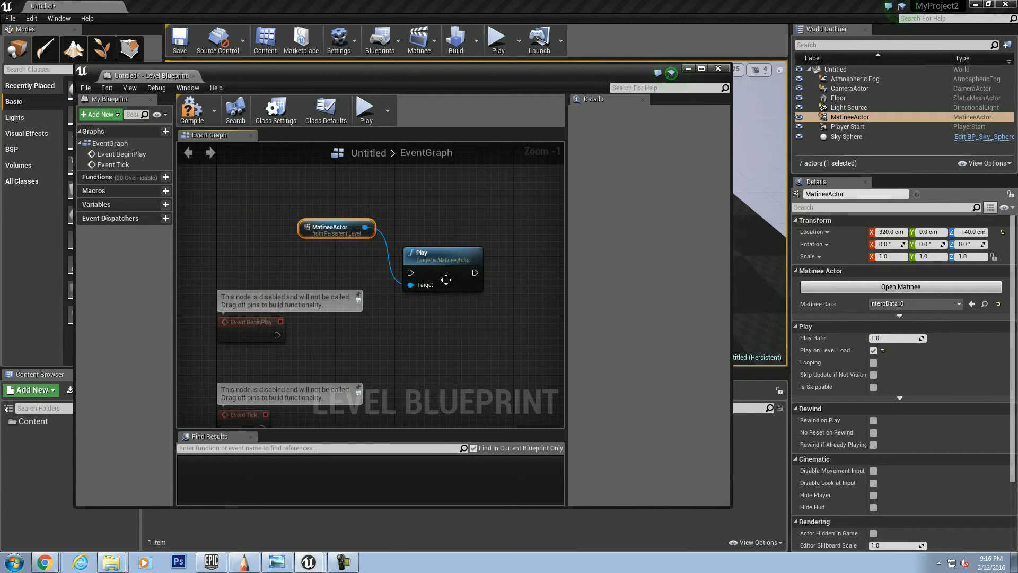
Step: Connect the Event BeginPlay execution output to the execution input of the MatineeActor Play node
{"action": "left_click", "coordinate": [422, 253]}
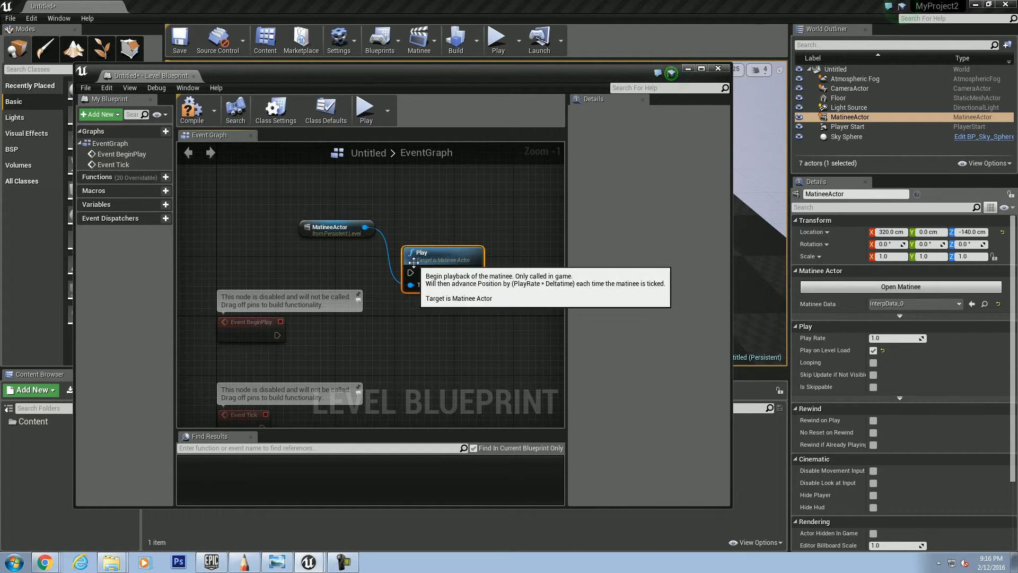
{"action": "left_click_drag", "start_coordinate": [277, 335], "coordinate": [409, 276]}
{"action": "right_click_drag", "start_coordinate": [455, 341], "coordinate": [424, 332]}
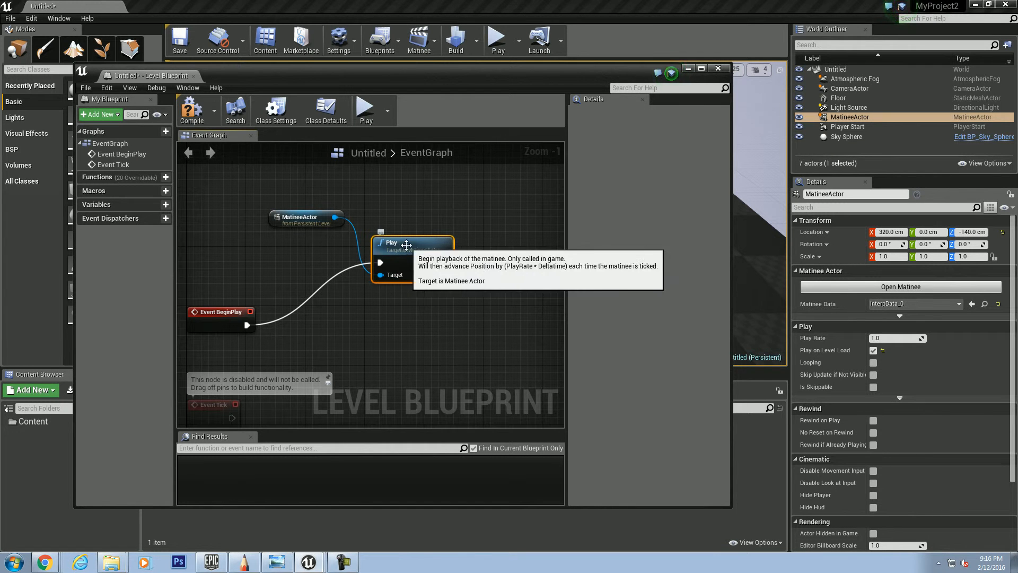
Step: Add a Quit Game node to the event graph and place it above and to the right of the Play node
{"action": "right_click_drag", "start_coordinate": [446, 314], "coordinate": [422, 360]}
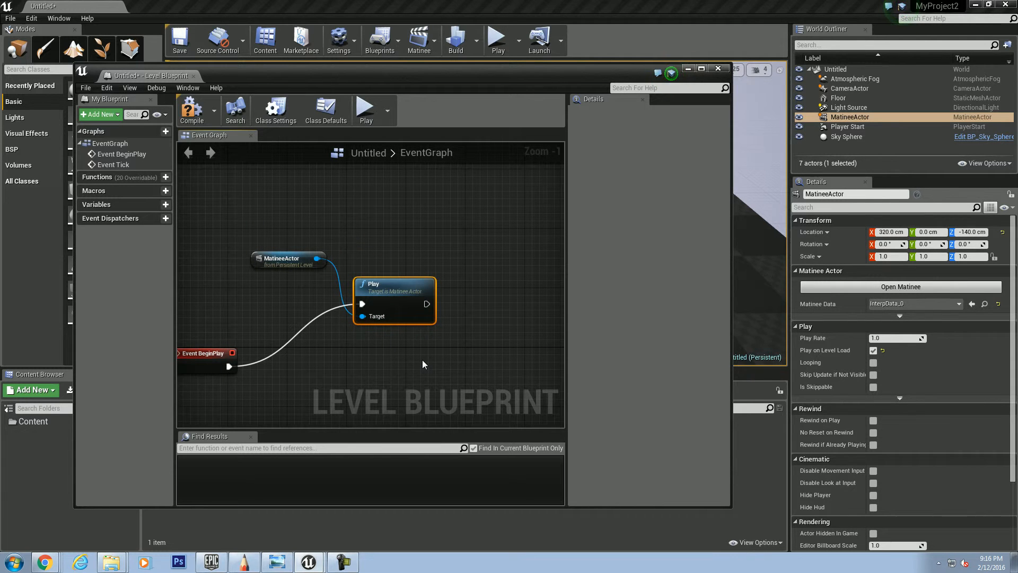
{"action": "right_click_drag", "start_coordinate": [474, 215], "coordinate": [437, 219]}
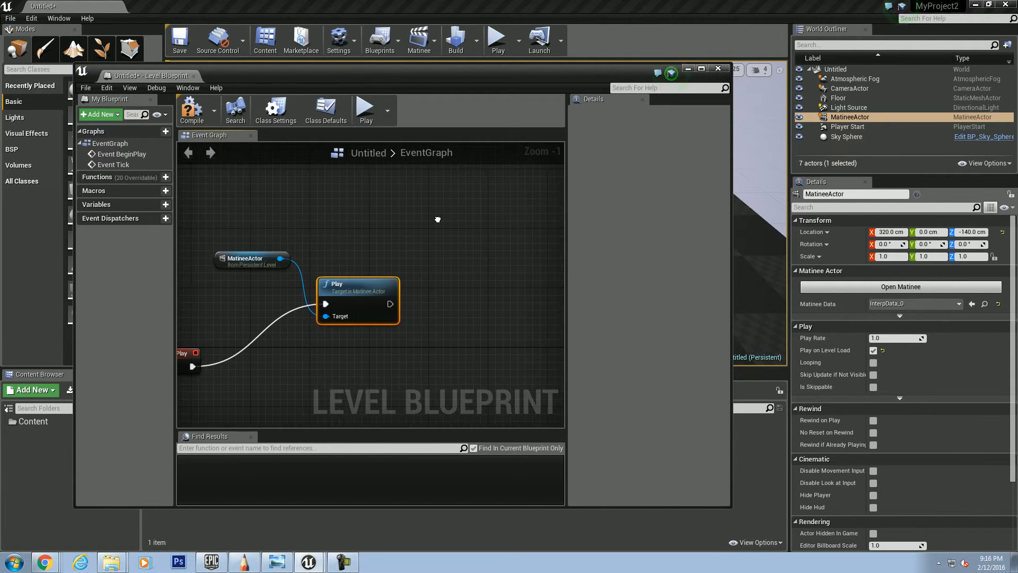
{"action": "right_click", "coordinate": [361, 202]}
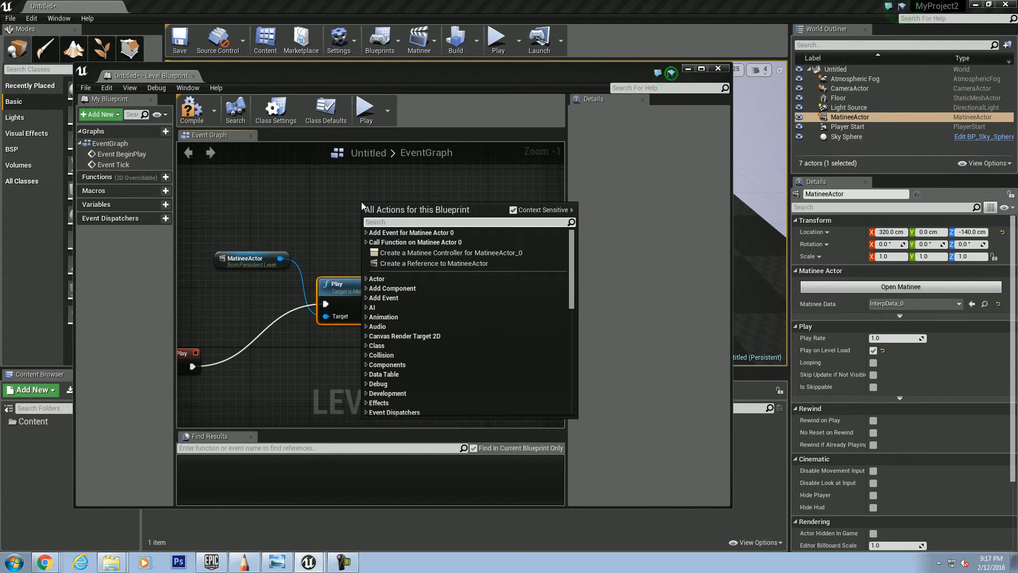
{"action": "type", "text": "qu"}
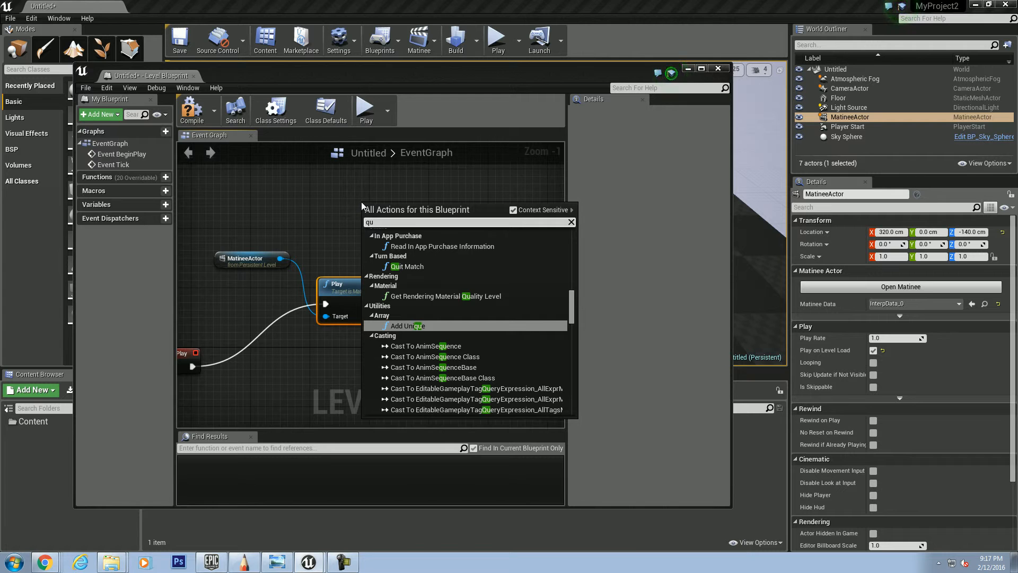
{"action": "type", "text": "it"}
{"action": "key", "text": "Return"}
{"action": "left_click_drag", "start_coordinate": [419, 202], "coordinate": [485, 203]}
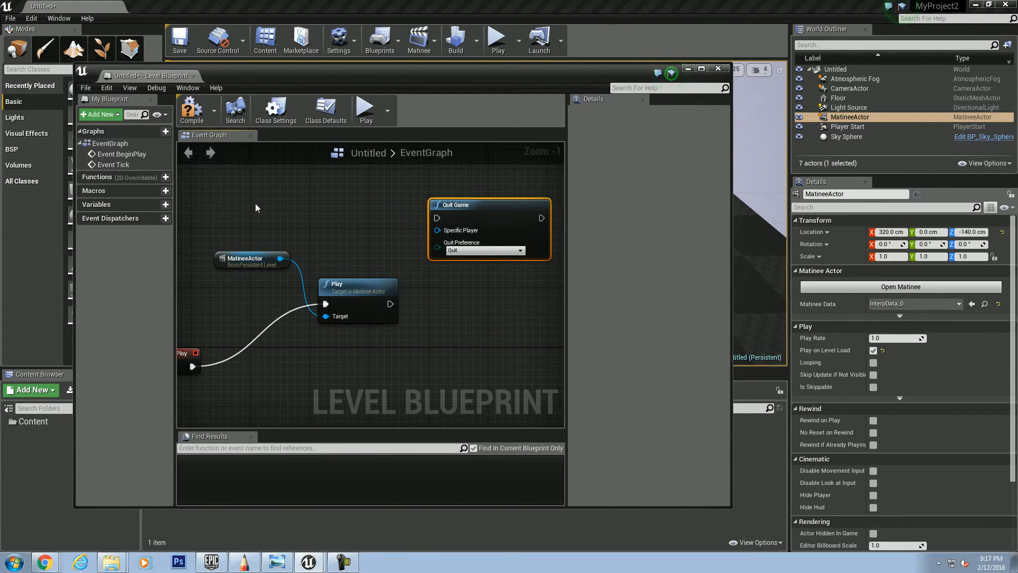
Step: Create a Matinee Controller for MatineeActor_0 and connect its Finished output to the Quit Game execution input
{"action": "right_click", "coordinate": [276, 197]}
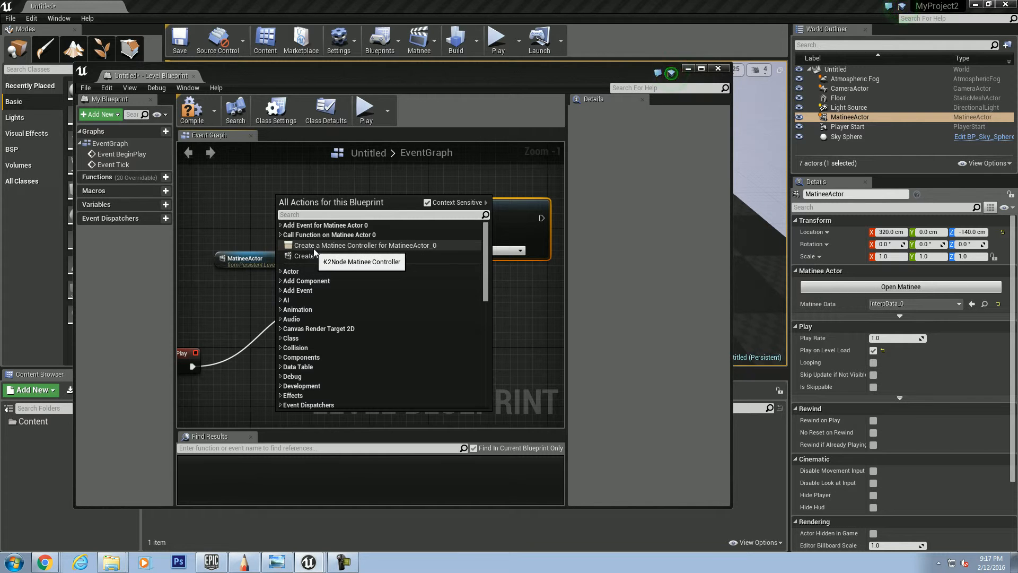
{"action": "left_click", "coordinate": [344, 245]}
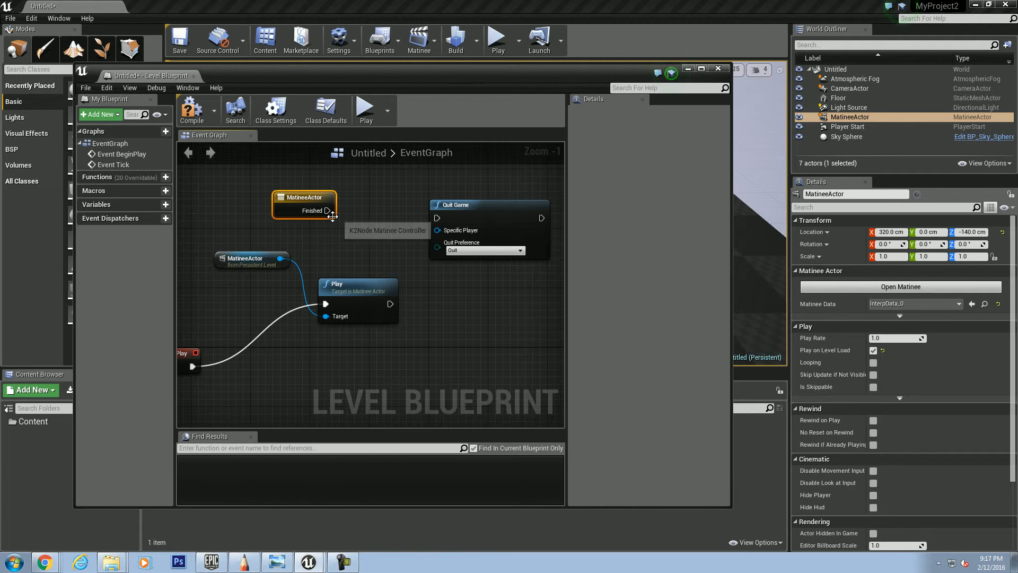
{"action": "left_click_drag", "start_coordinate": [329, 210], "coordinate": [439, 223]}
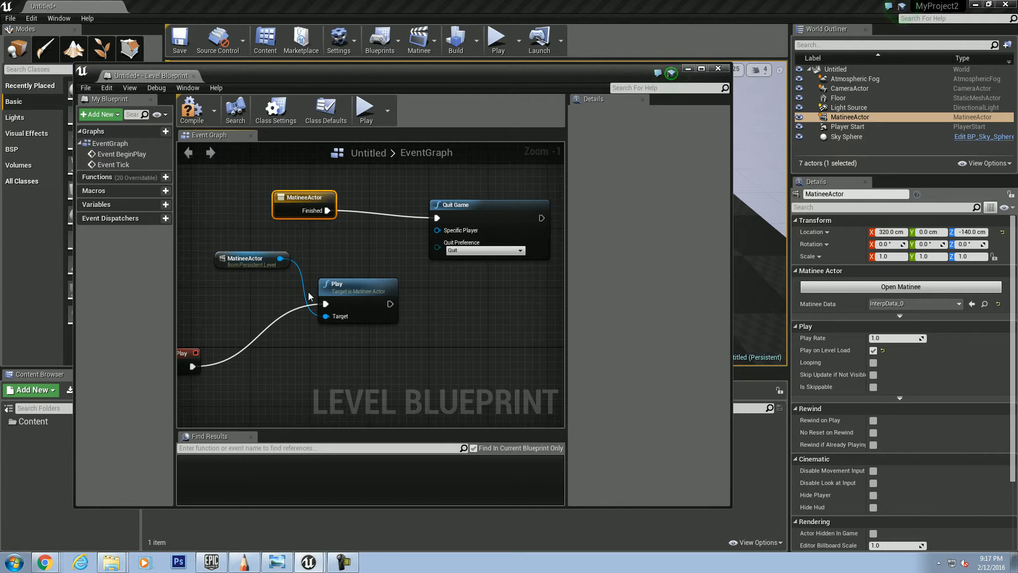
Step: Save the level with its blueprint changes and close the Level Blueprint editor
{"action": "left_click", "coordinate": [358, 253]}
{"action": "key", "text": "ctrl+s"}
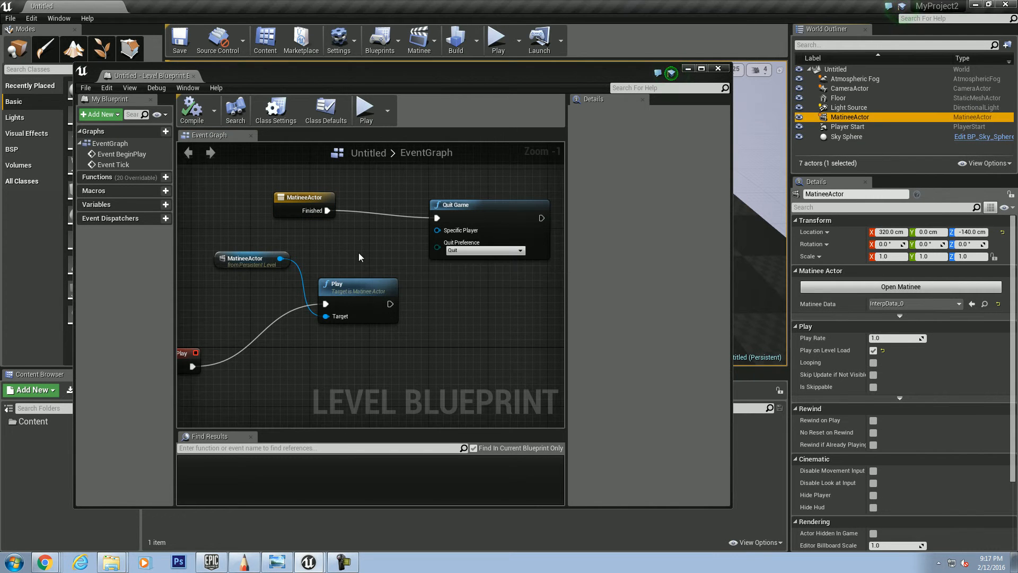
{"action": "left_click", "coordinate": [718, 68]}
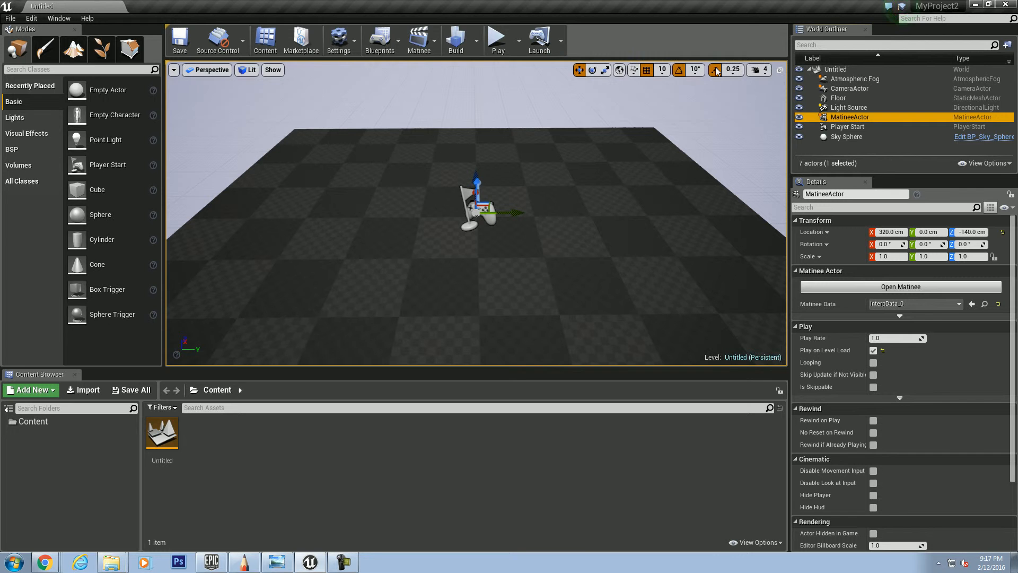
Step: Play-test the camera animation in the viewport twice, stopping the simulation after each run
{"action": "left_click", "coordinate": [498, 45]}
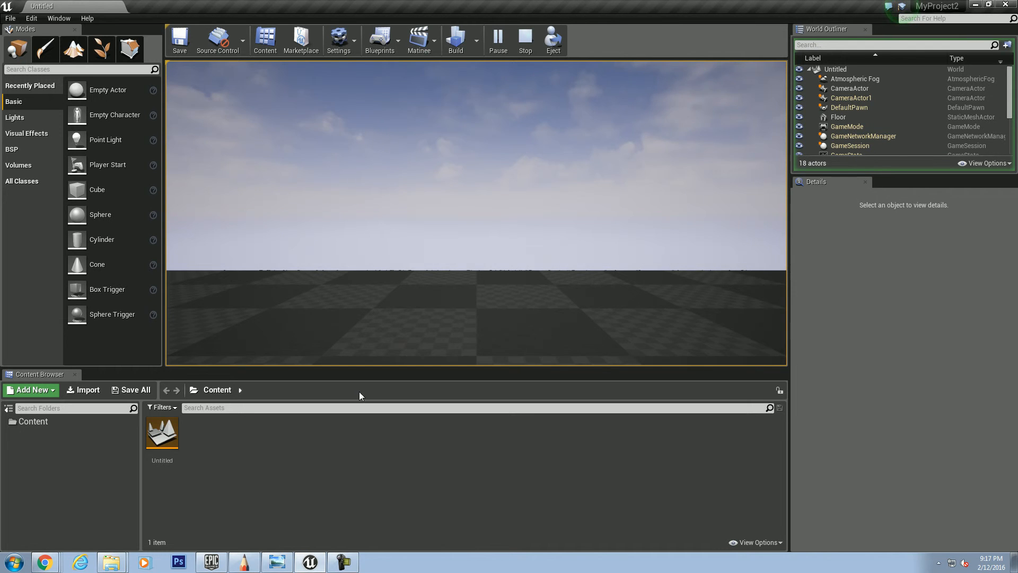
{"action": "left_click", "coordinate": [534, 38]}
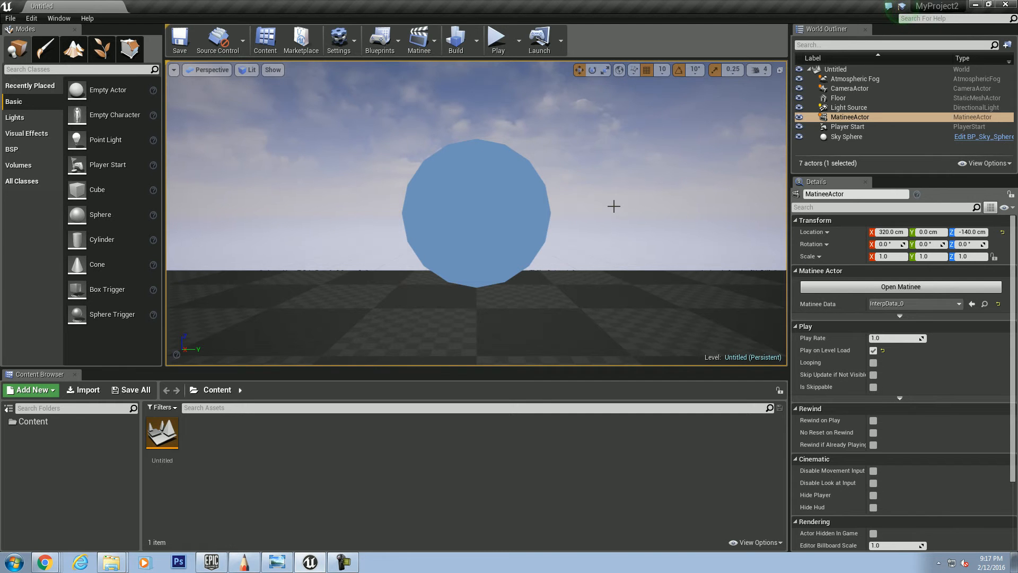
{"action": "right_click_drag", "start_coordinate": [609, 245], "coordinate": [519, 252]}
{"action": "key", "text": "s"}
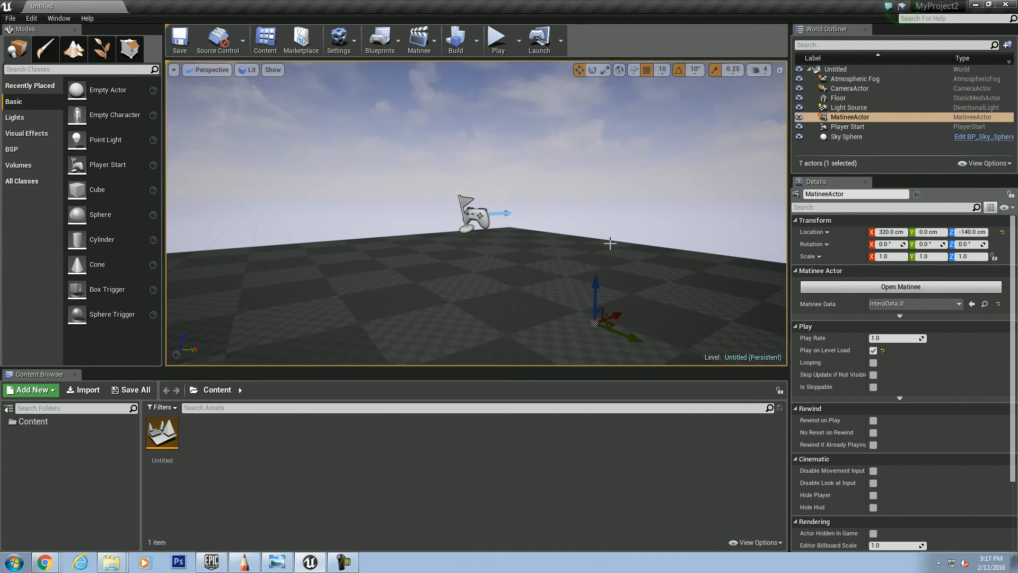
{"action": "left_click", "coordinate": [496, 38]}
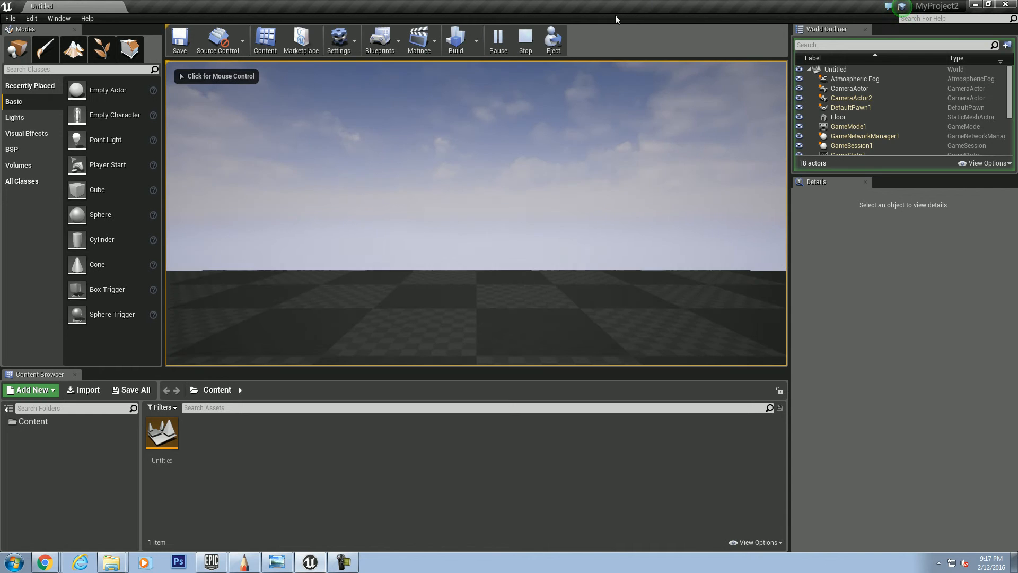
{"action": "left_click", "coordinate": [525, 38]}
Step: Lower the Player Start below the floor to a Z location of about -98 cm and briefly play-test the level
{"action": "left_click", "coordinate": [881, 89]}
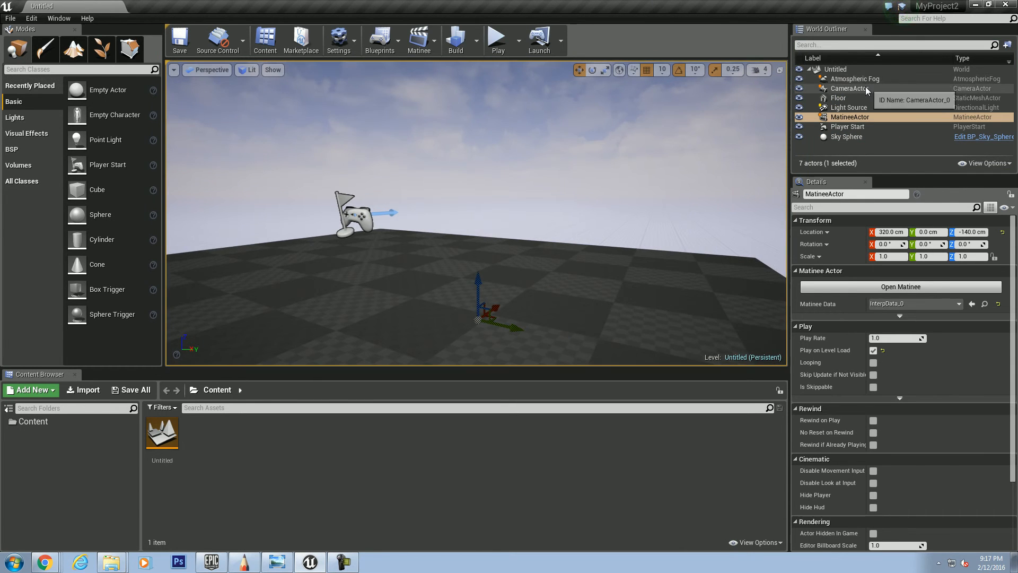
{"action": "left_click", "coordinate": [882, 127]}
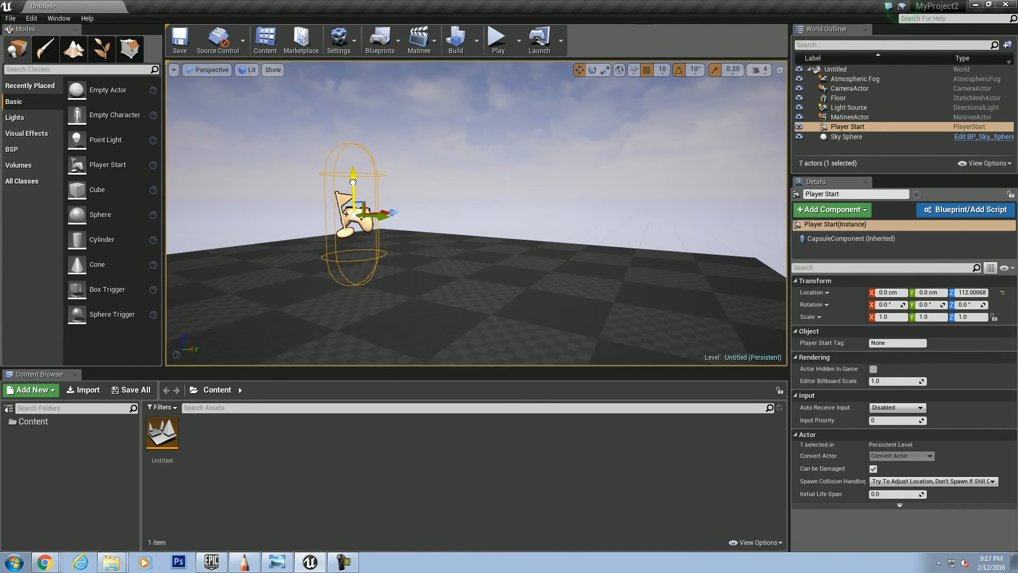
{"action": "left_click_drag", "start_coordinate": [357, 185], "coordinate": [358, 331]}
{"action": "left_click", "coordinate": [498, 42]}
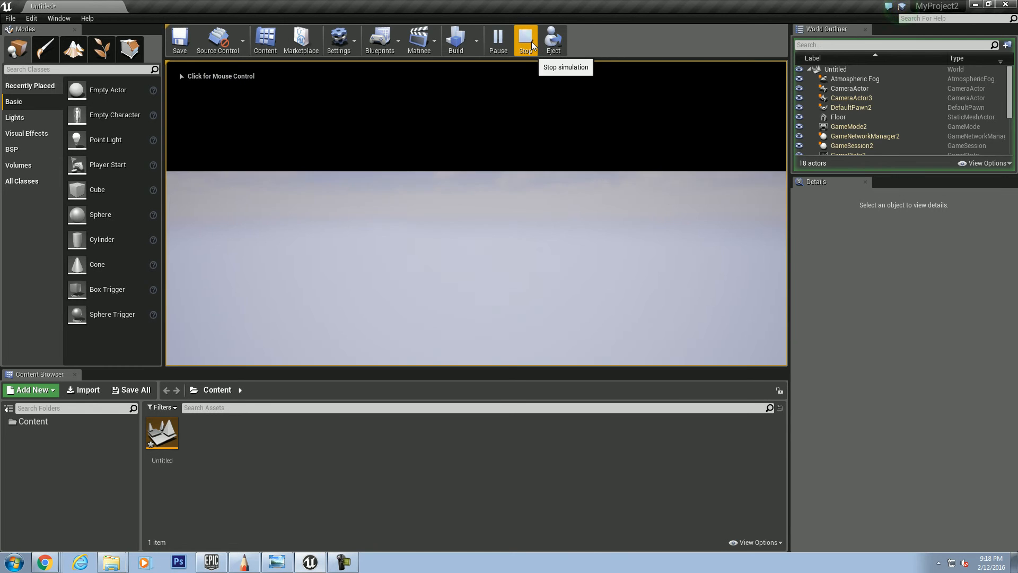
{"action": "left_click", "coordinate": [525, 39]}
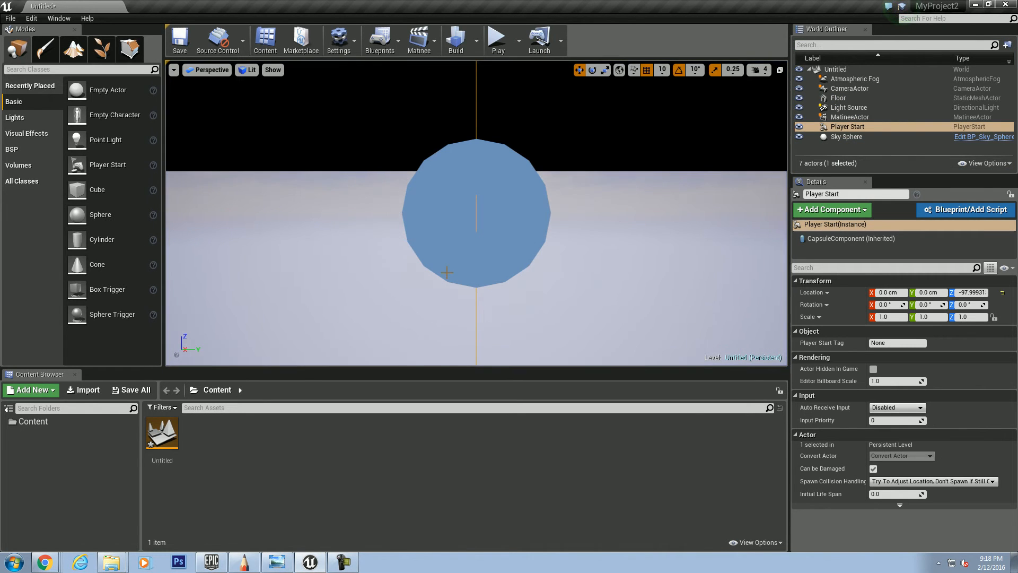
Step: Open the existing MatineeActor for editing in the Matinee editor
{"action": "right_click_drag", "start_coordinate": [494, 240], "coordinate": [416, 141]}
{"action": "key", "text": "w"}
{"action": "left_click", "coordinate": [419, 41]}
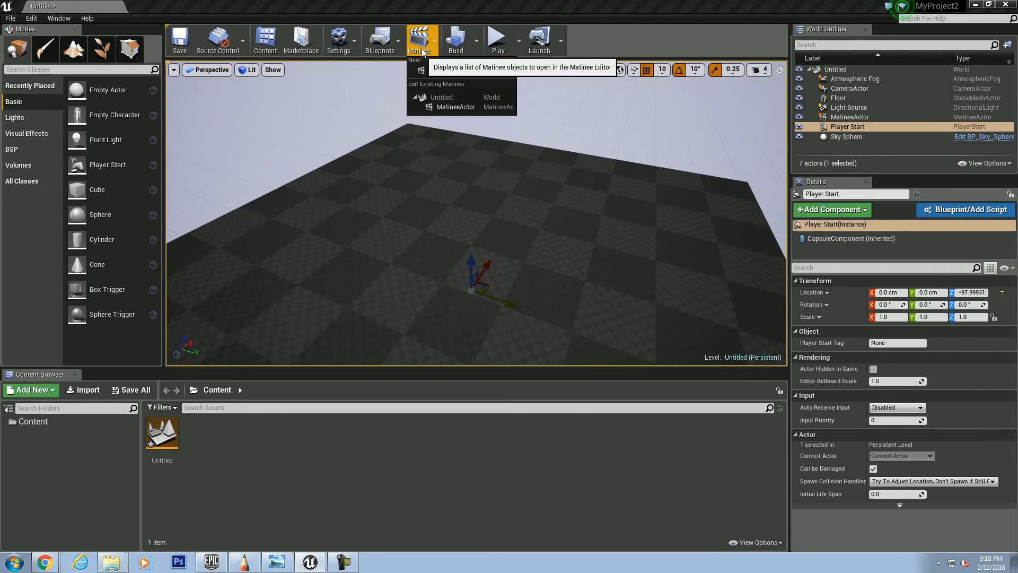
{"action": "left_click", "coordinate": [453, 107]}
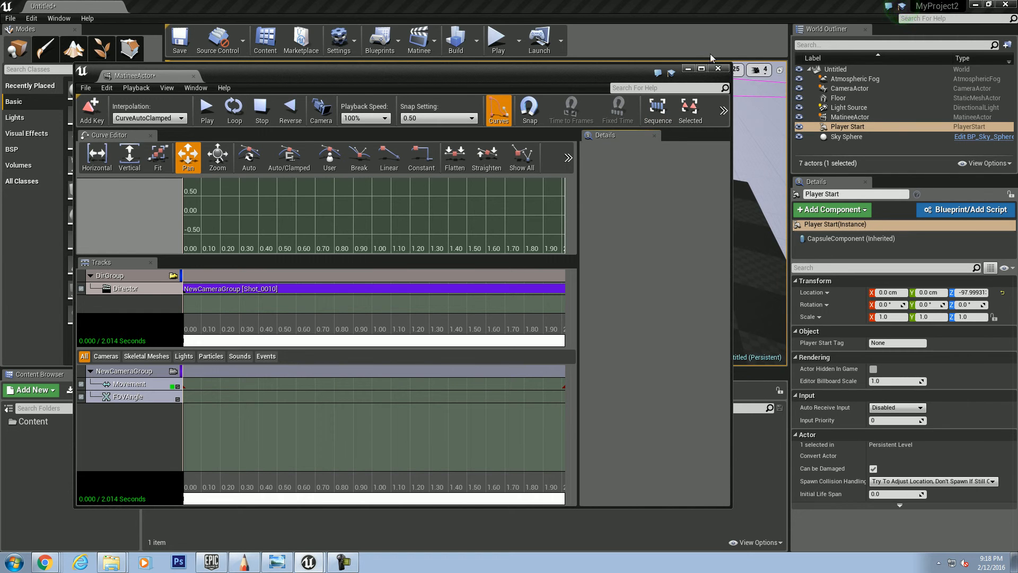
Step: Maximize the Matinee editor and create an AVI movie at 320 x 240 and 30 FPS with Cinematic Mode on
{"action": "left_click", "coordinate": [701, 68]}
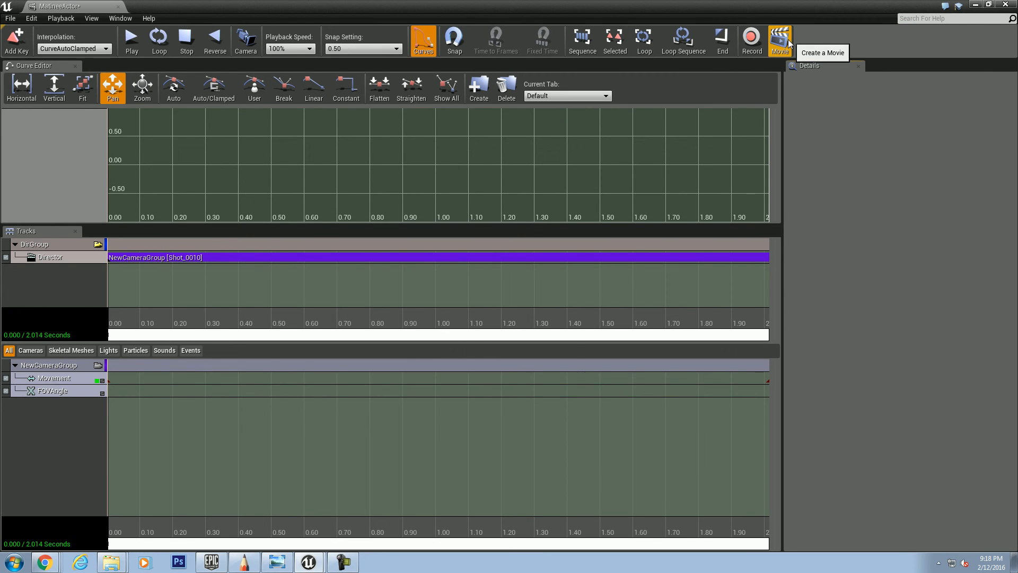
{"action": "left_click", "coordinate": [789, 43]}
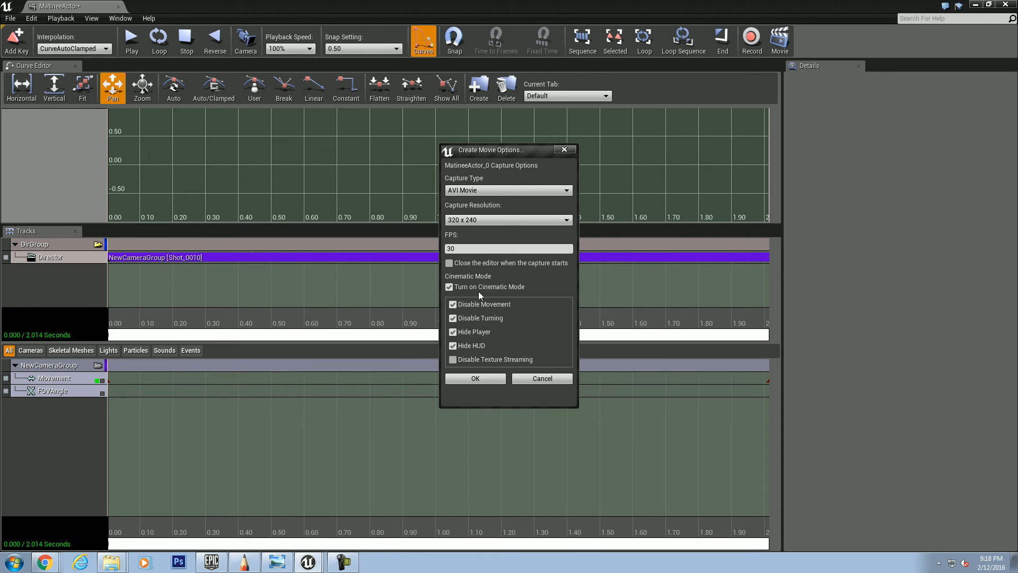
{"action": "left_click", "coordinate": [473, 379]}
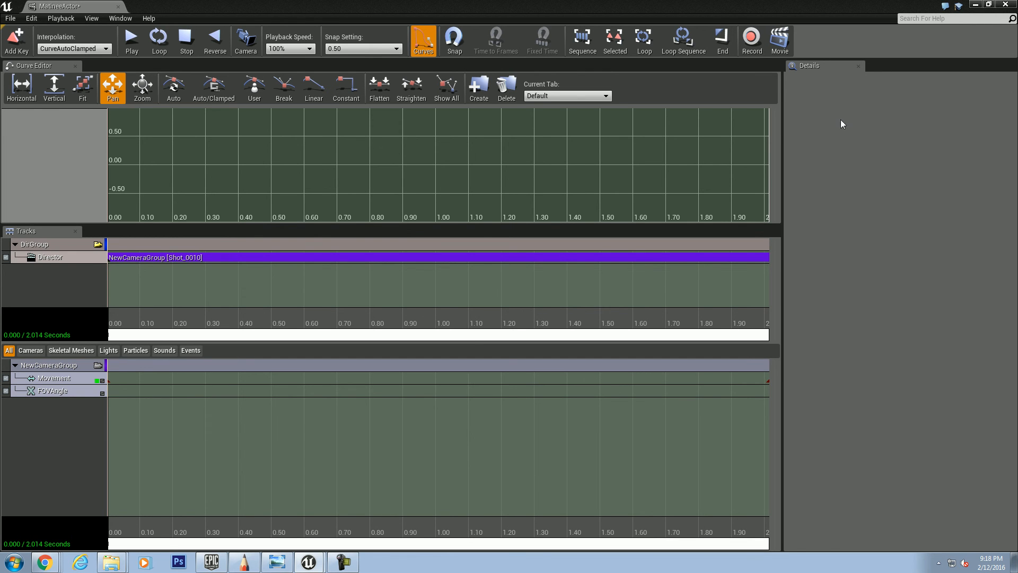
Step: Switch to Windows Explorer, play Movie0.avi from MyProject2's Saved/VideoCaptures folder in VLC, and close the player
{"action": "mouse_move", "coordinate": [99, 562]}
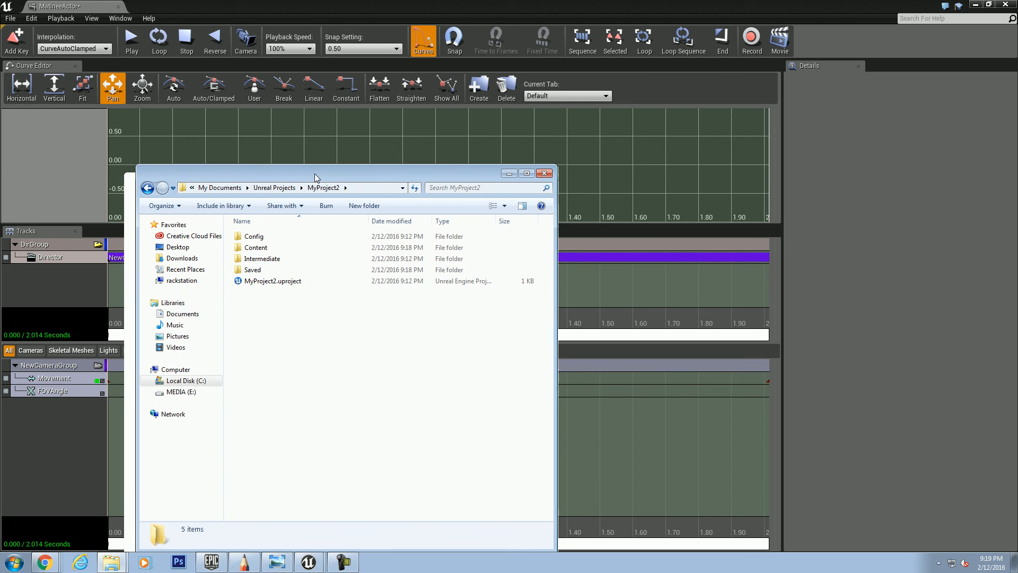
{"action": "double_click", "coordinate": [265, 269]}
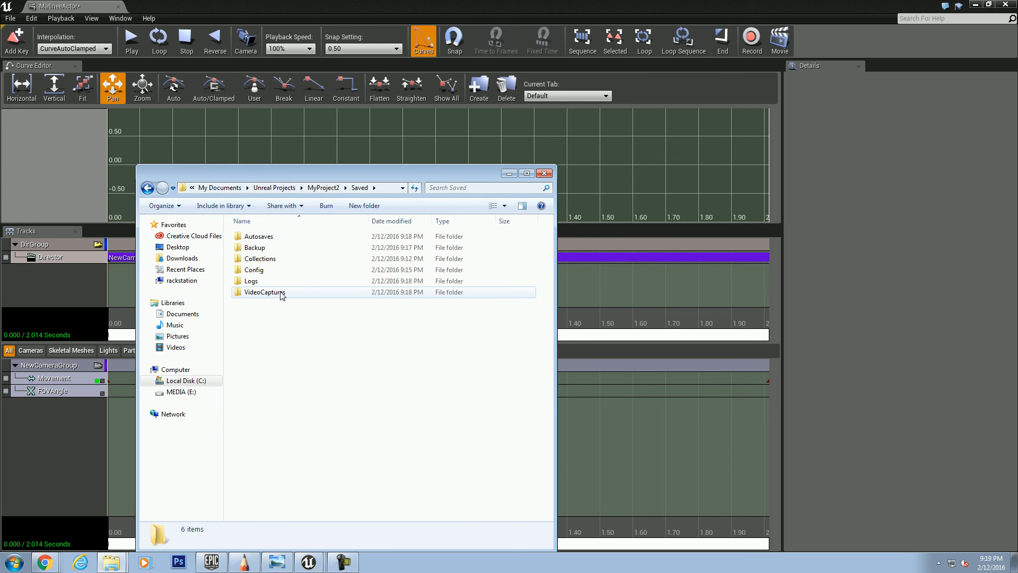
{"action": "double_click", "coordinate": [280, 293]}
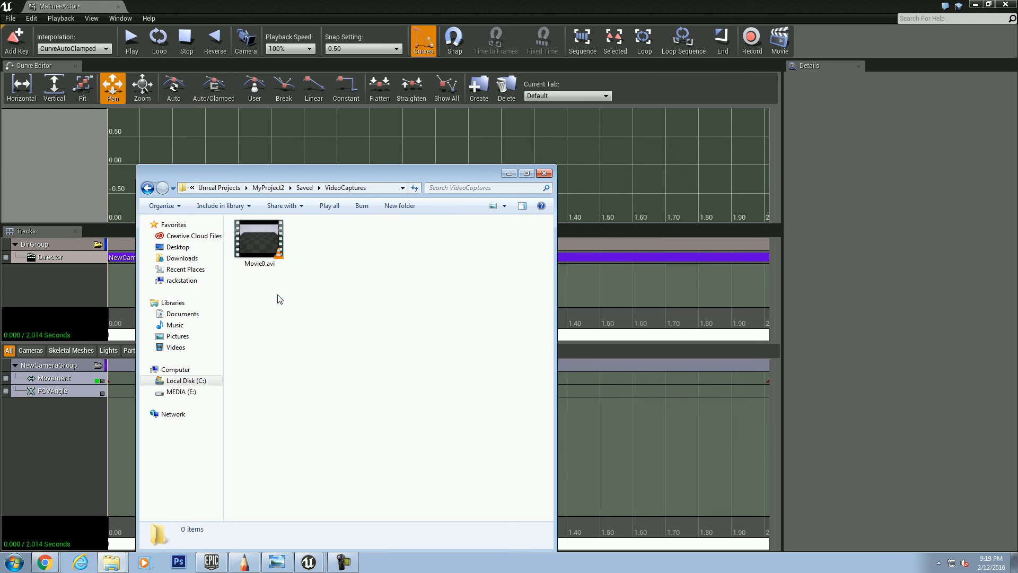
{"action": "double_click", "coordinate": [260, 242]}
{"action": "left_click_drag", "start_coordinate": [42, 136], "coordinate": [330, 137]}
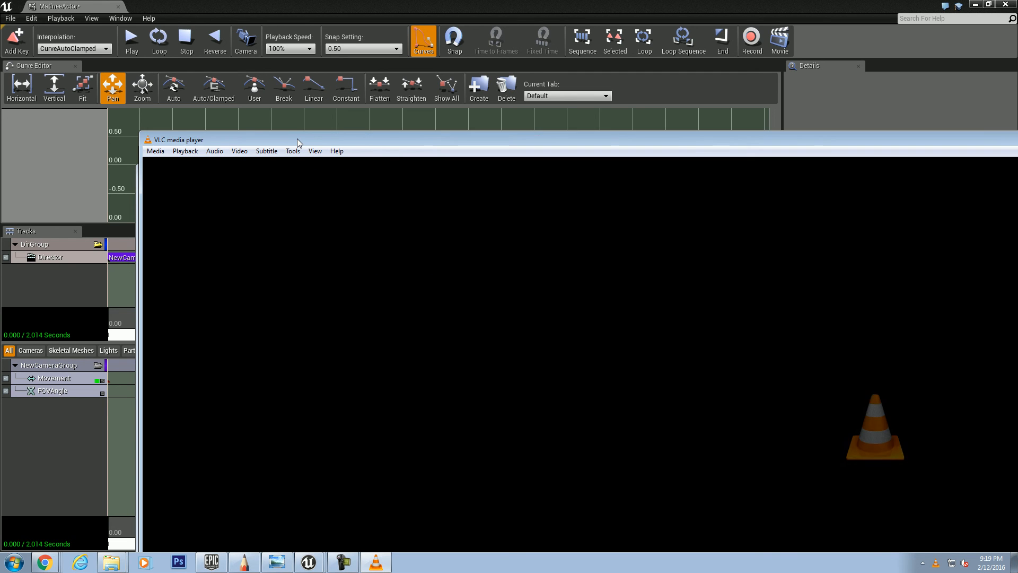
{"action": "right_click", "coordinate": [297, 140]}
{"action": "left_click", "coordinate": [333, 211]}
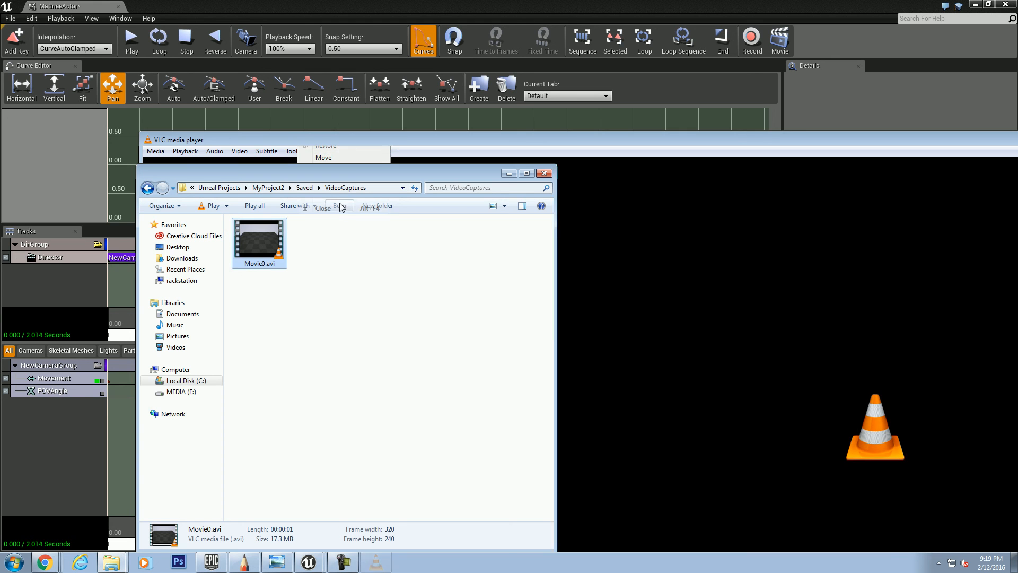